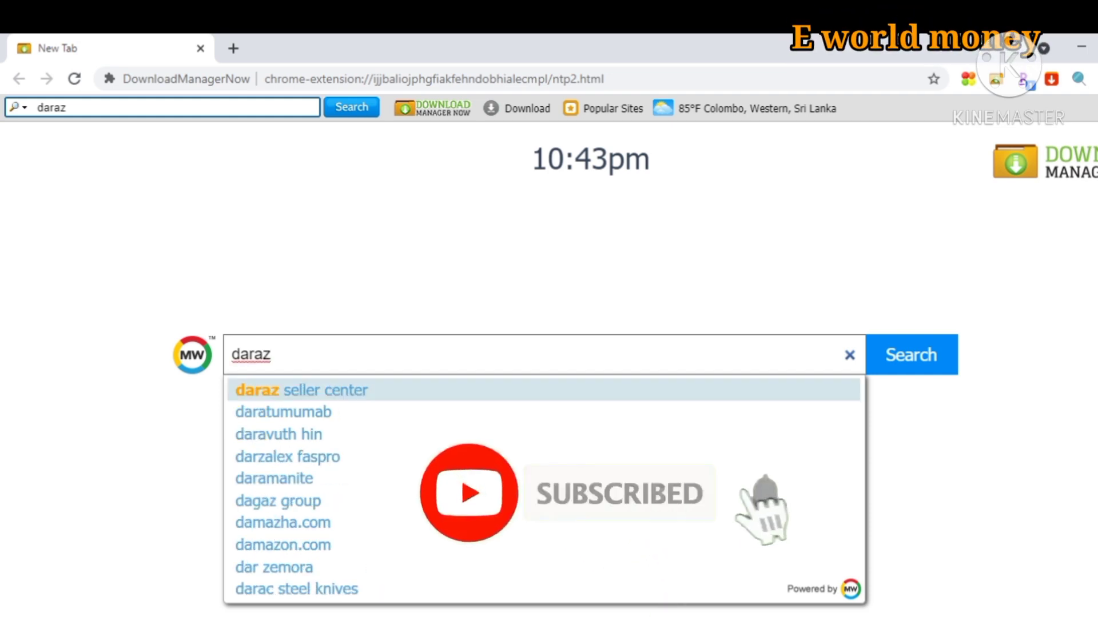
# Search the web for "daraz seller center" and open the Daraz Seller Center site from the results
pyautogui.click(321, 390)
pyautogui.scroll(-3, 321, 382)
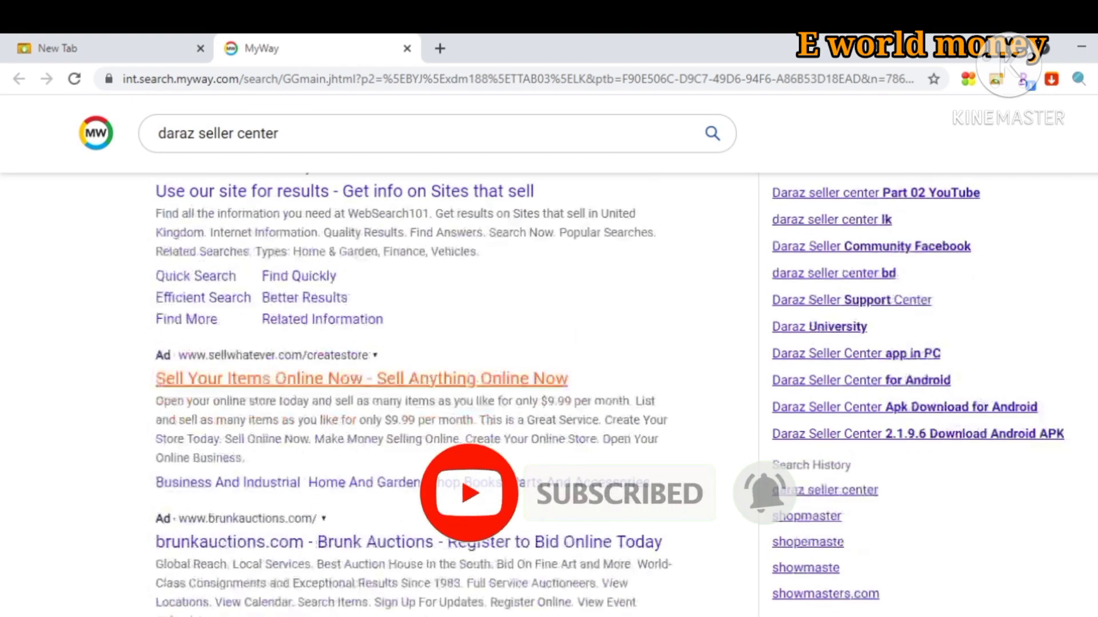
pyautogui.click(229, 564)
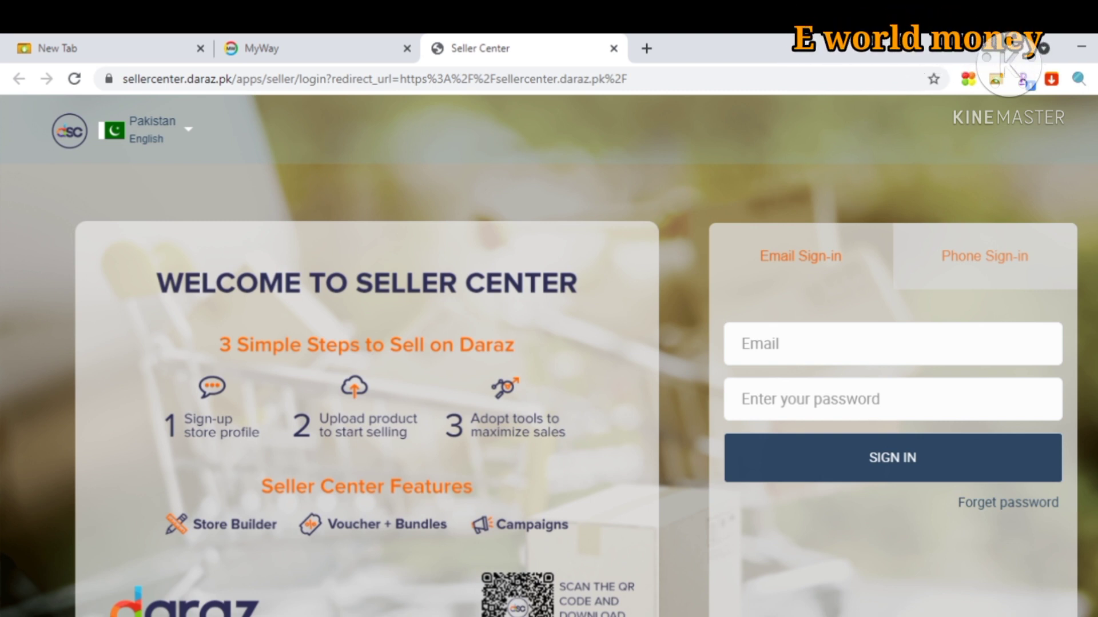
# Switch the Seller Center login page to Sri Lanka with English as the language
pyautogui.click(147, 130)
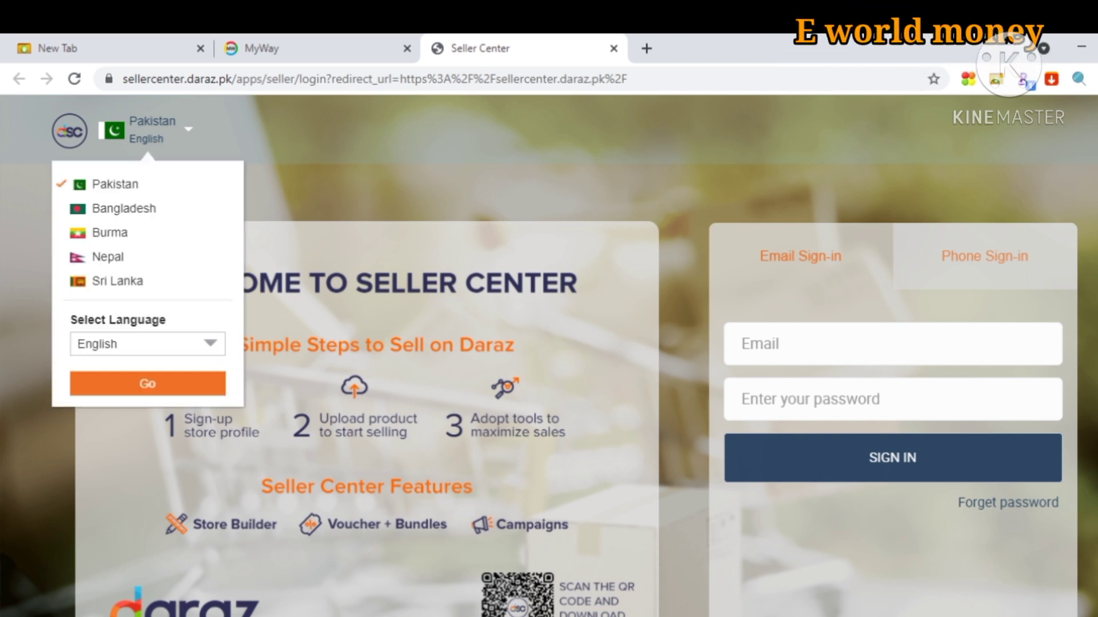
pyautogui.click(117, 281)
pyautogui.click(147, 384)
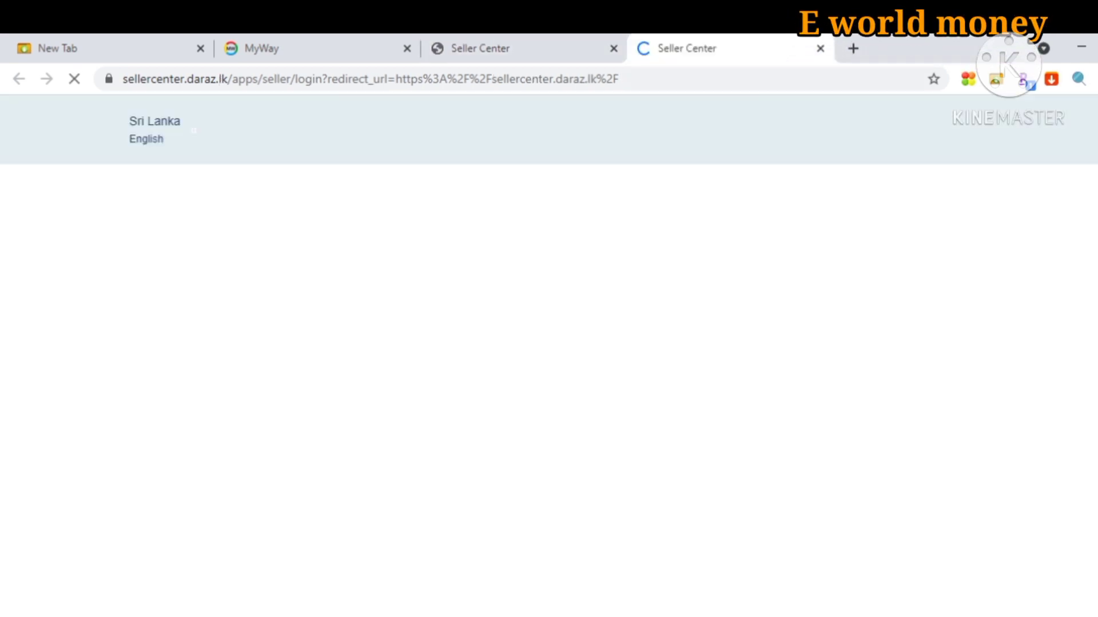
# Sign in to the seller account and dismiss the announcement about expanding the customer base
pyautogui.press('Return')
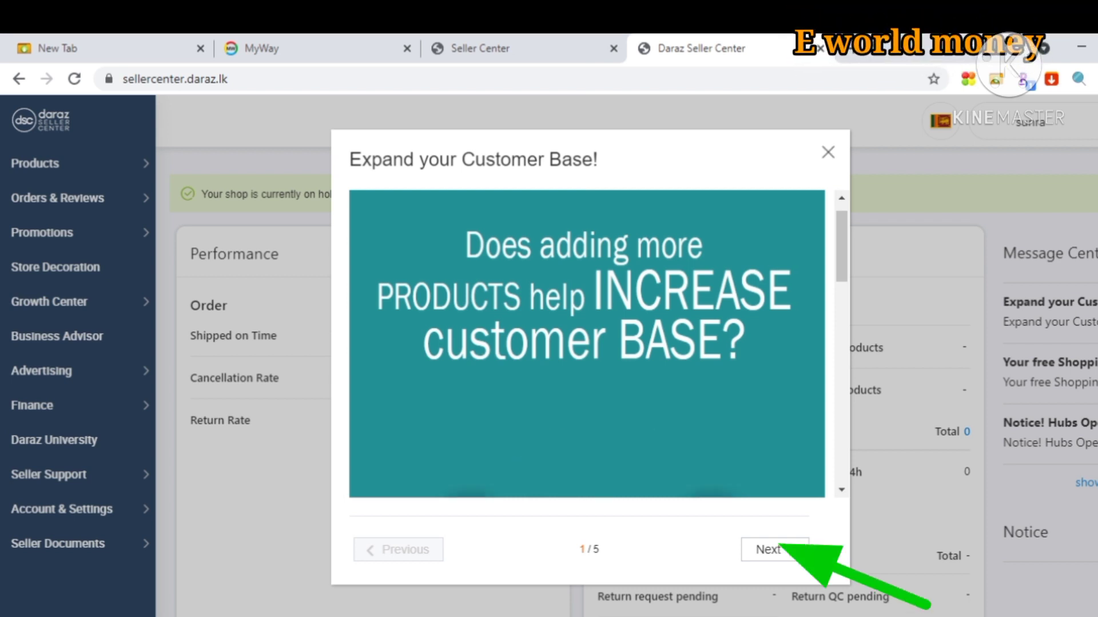
pyautogui.press('Escape')
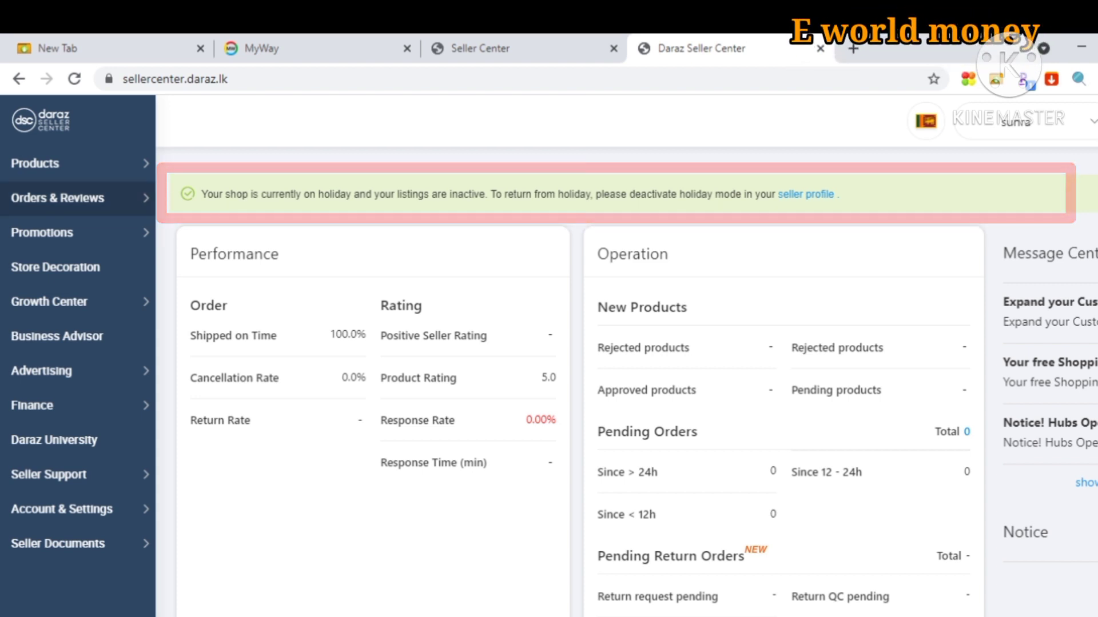
# Look over the dashboard's performance figures and navigation entries, and open the Account settings page
pyautogui.moveTo(78, 198)
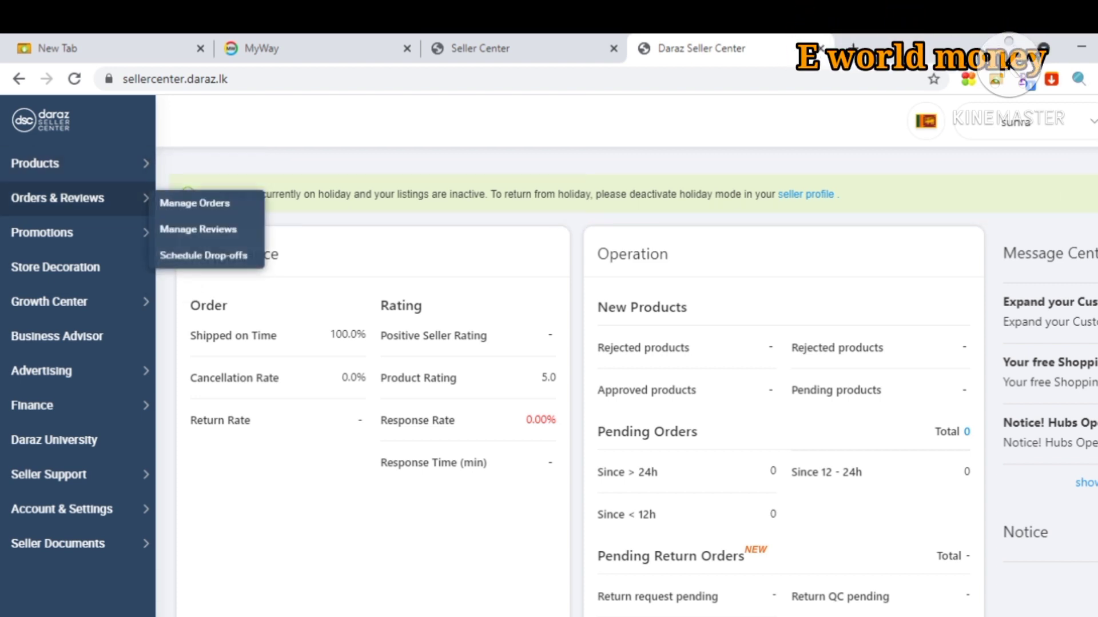
pyautogui.moveTo(467, 462)
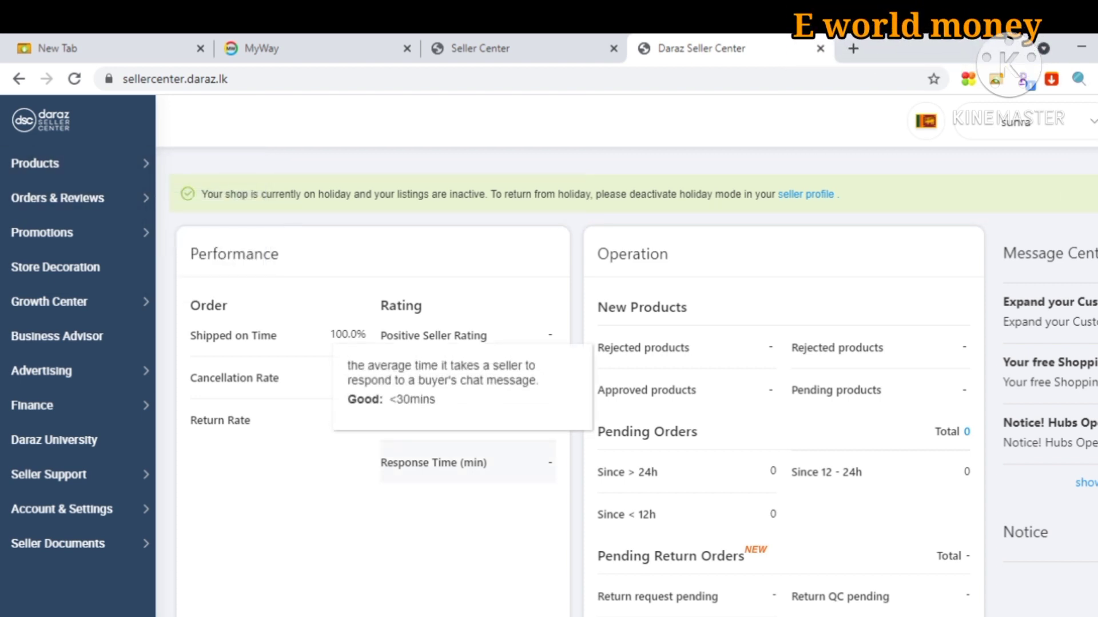
pyautogui.moveTo(74, 164)
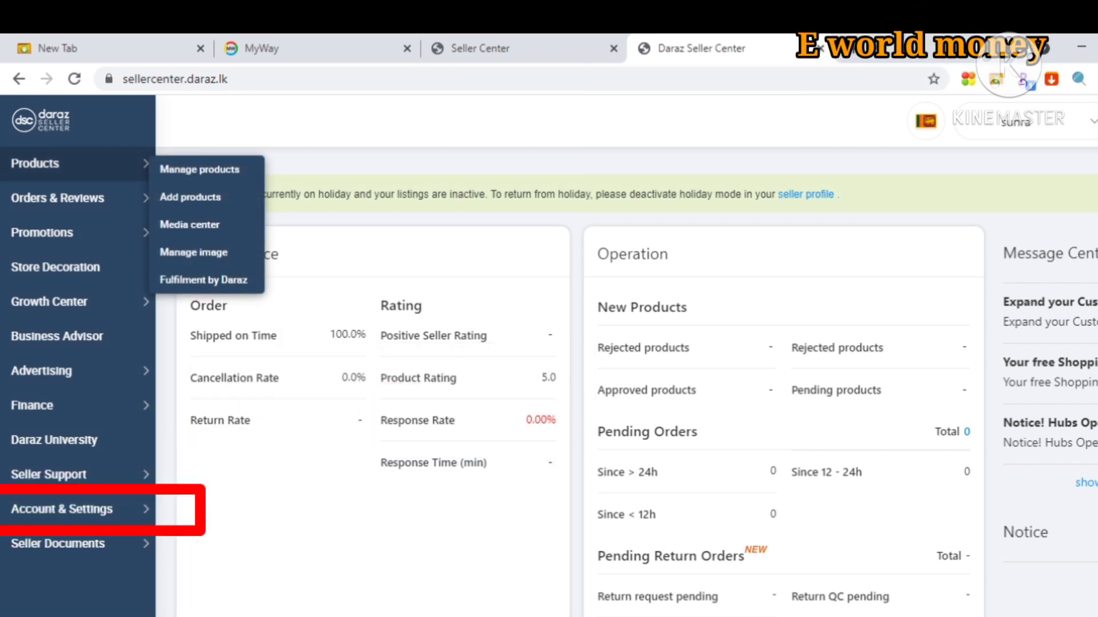
pyautogui.moveTo(74, 509)
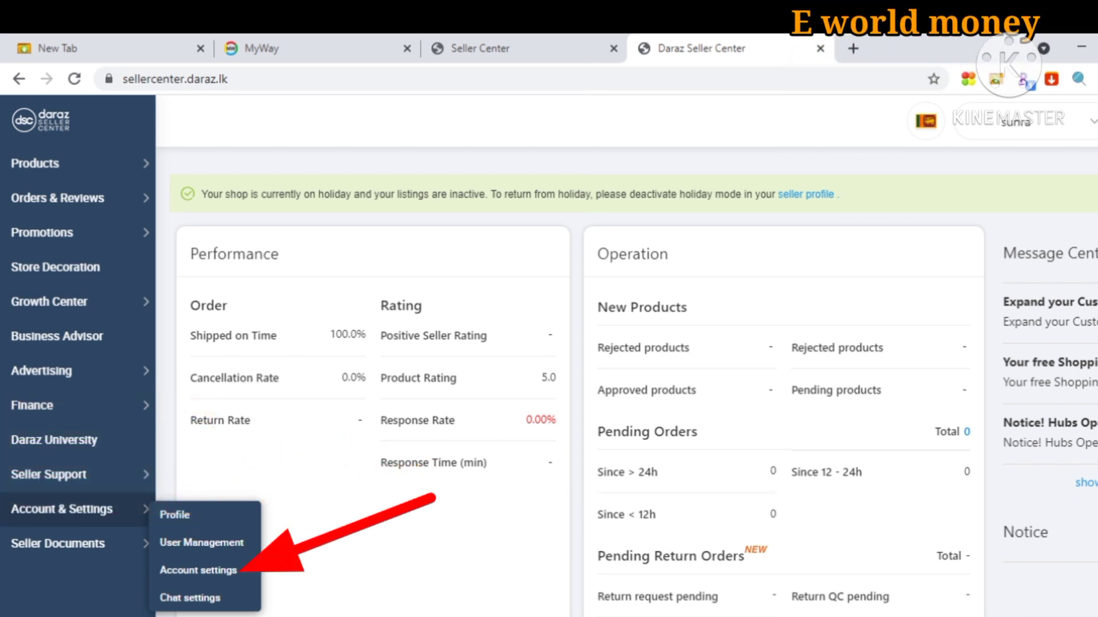
pyautogui.click(197, 570)
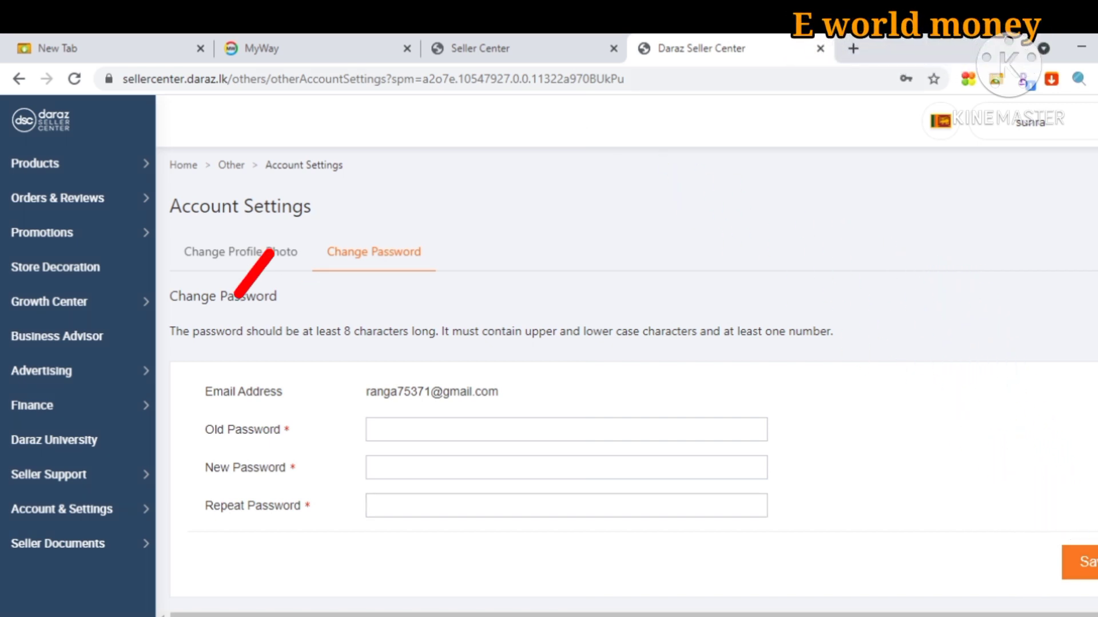
# Open the seller profile and review the Seller Account details, including holiday mode and its period
pyautogui.moveTo(85, 474)
pyautogui.moveTo(86, 508)
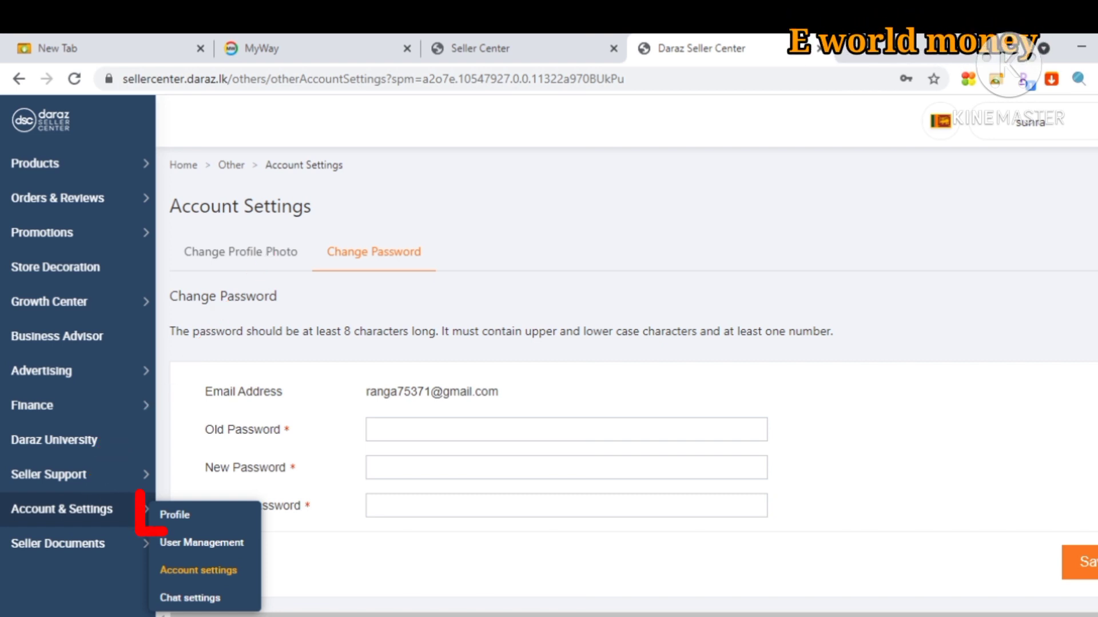
pyautogui.click(175, 514)
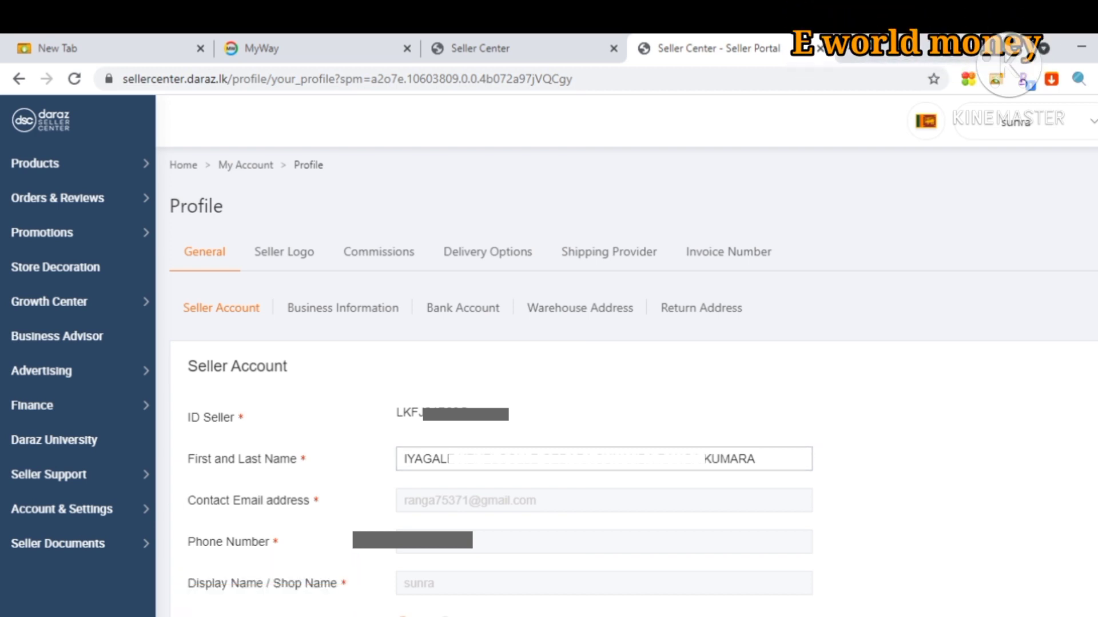
pyautogui.scroll(-2, 627, 355)
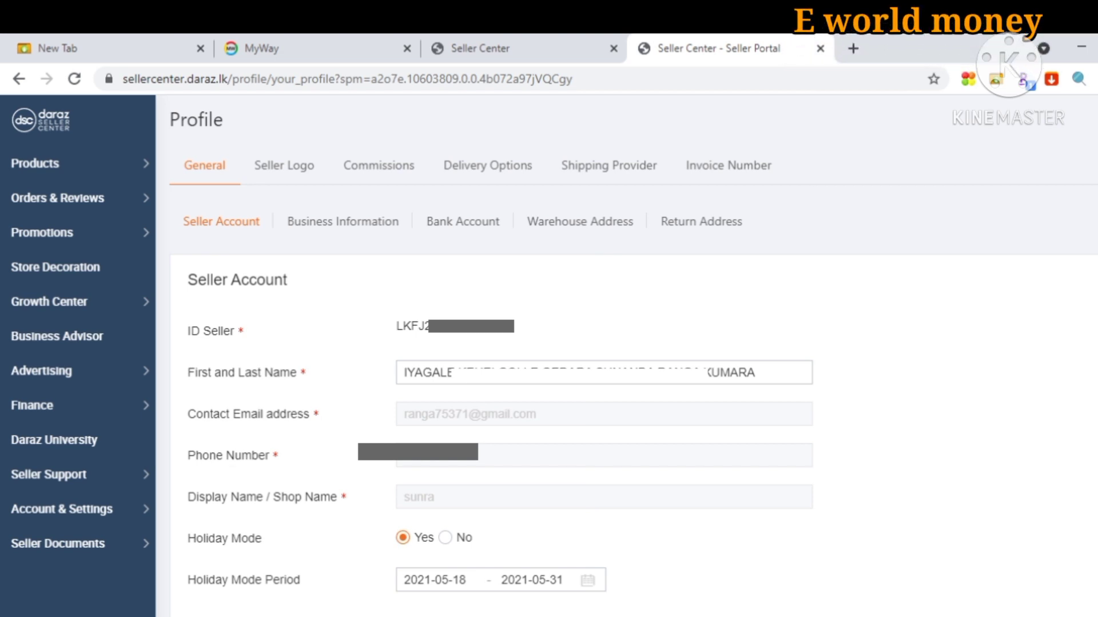
pyautogui.click(500, 580)
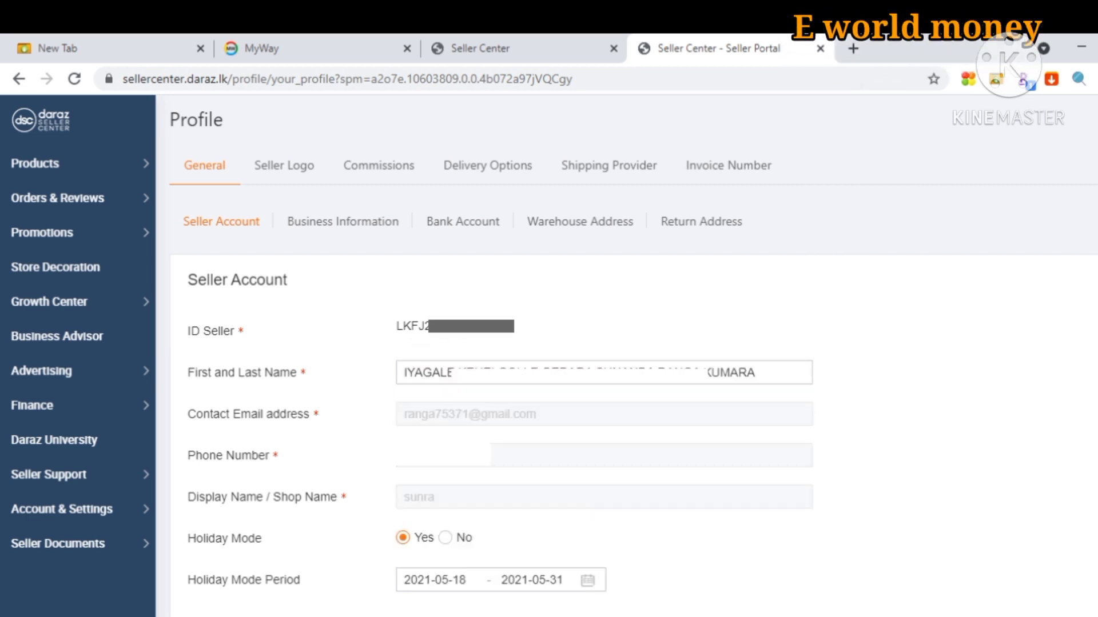
pyautogui.click(587, 580)
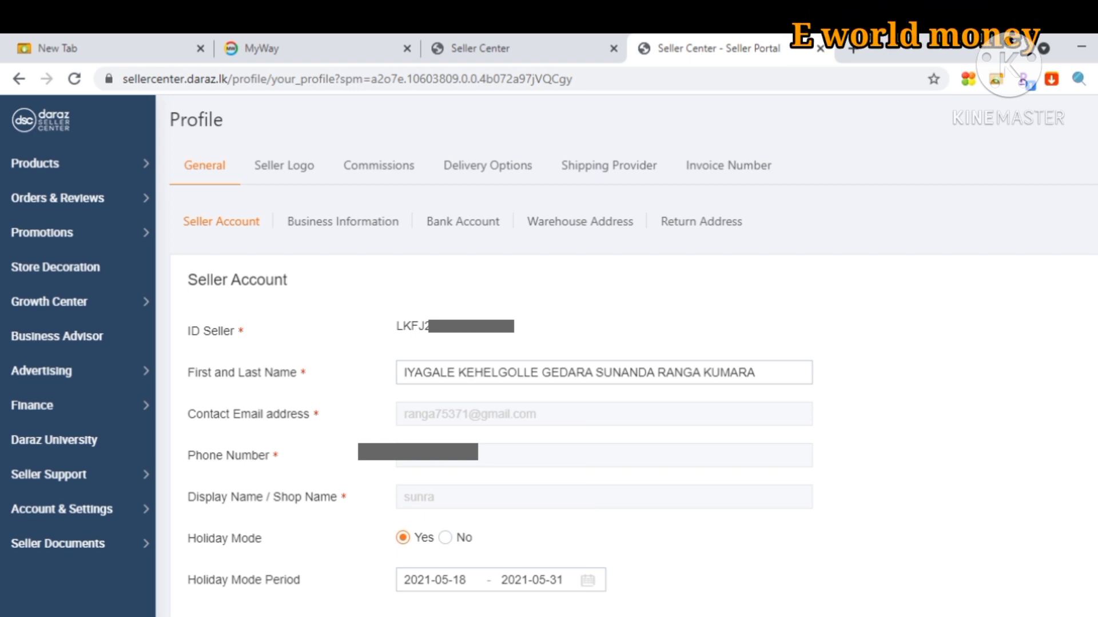
# Open the profile's Business Information and review the legal form, address, country and registration number fields
pyautogui.click(342, 221)
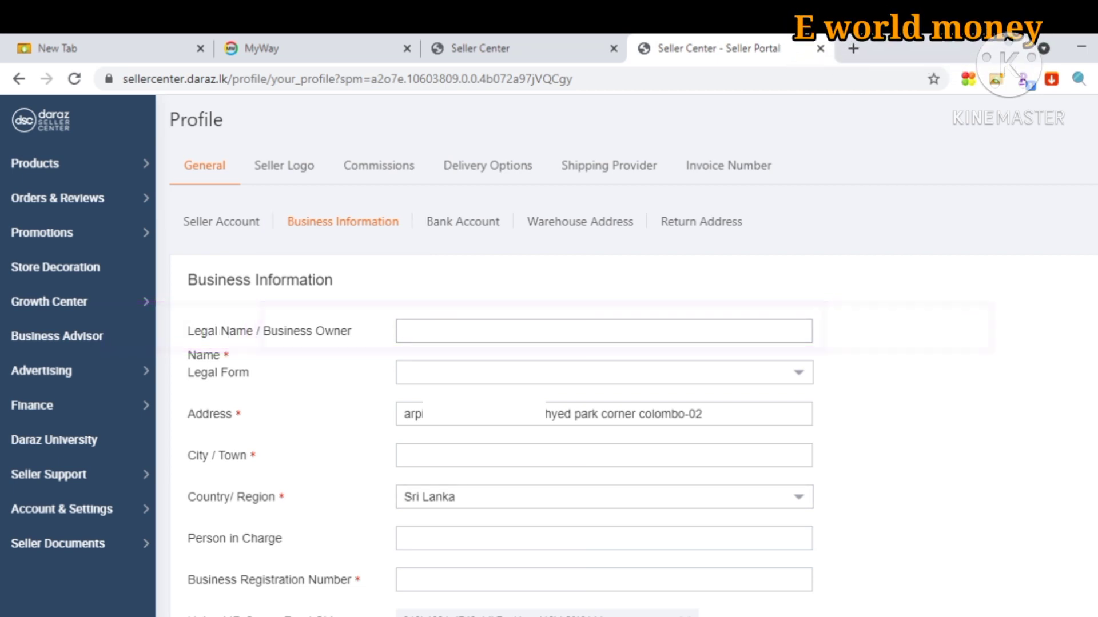
pyautogui.click(604, 373)
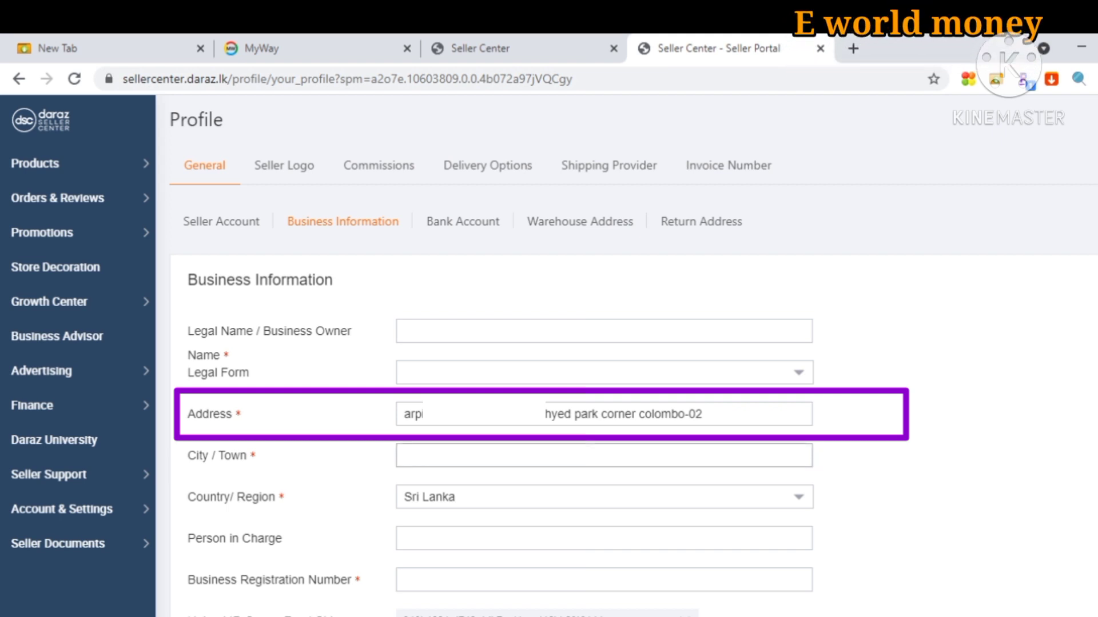
pyautogui.scroll(-1, 628, 354)
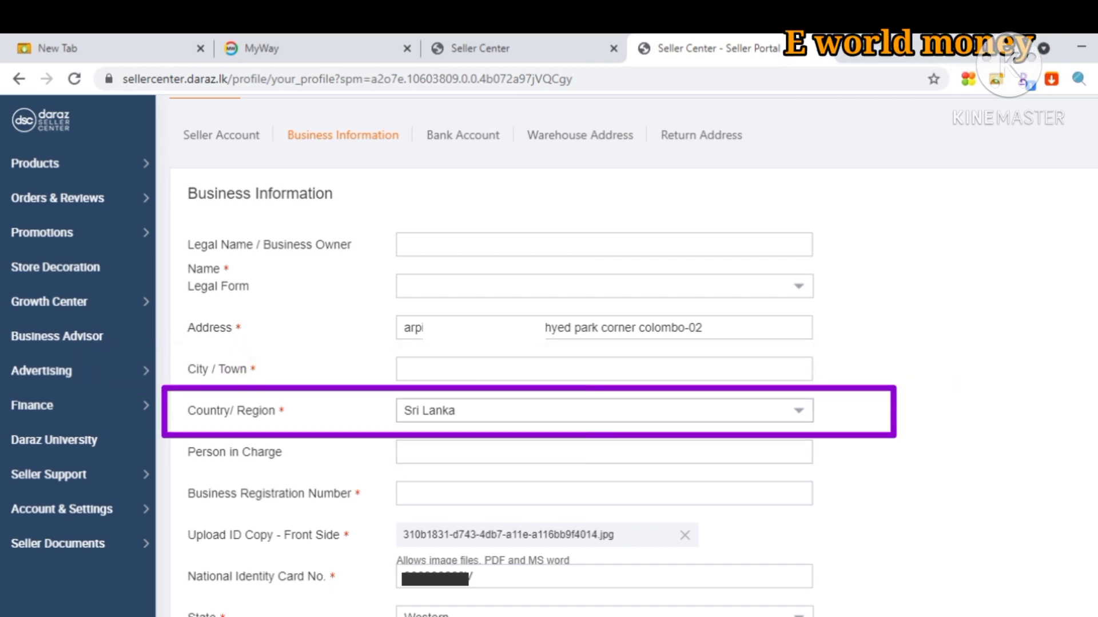
pyautogui.click(604, 410)
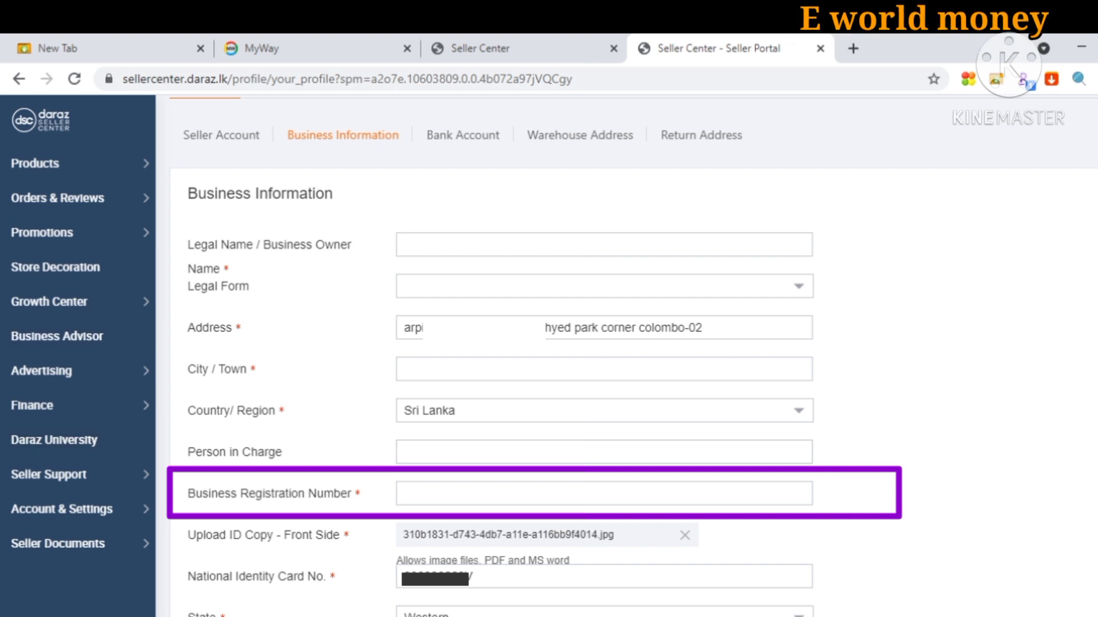
# Look through the available choices for State, Region and Postcode in the business information without changing them
pyautogui.scroll(-2, 633, 357)
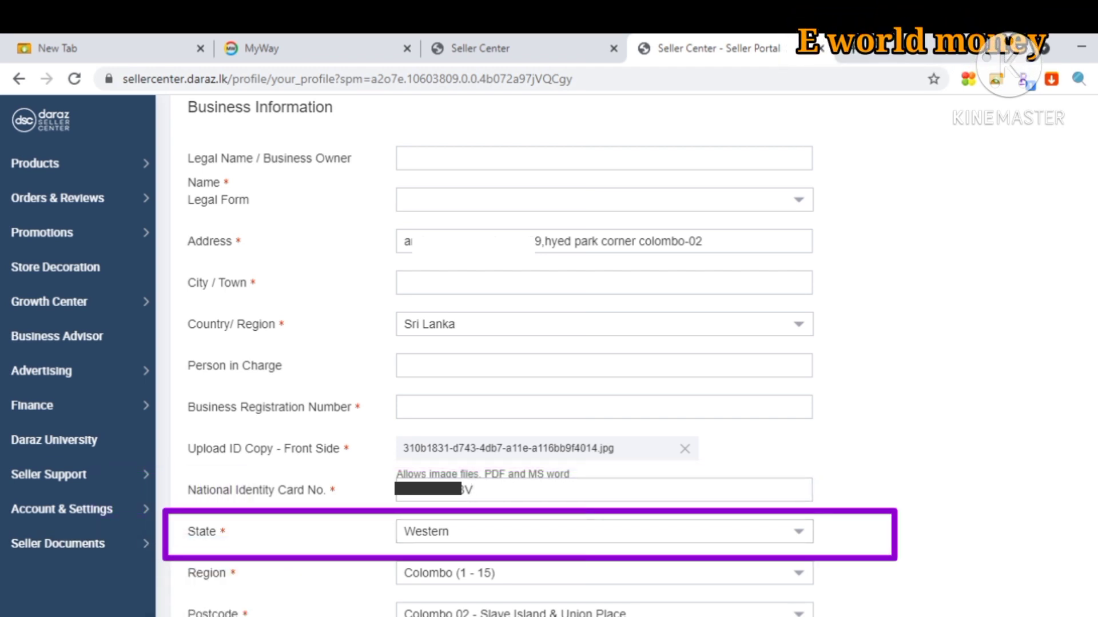
pyautogui.click(604, 531)
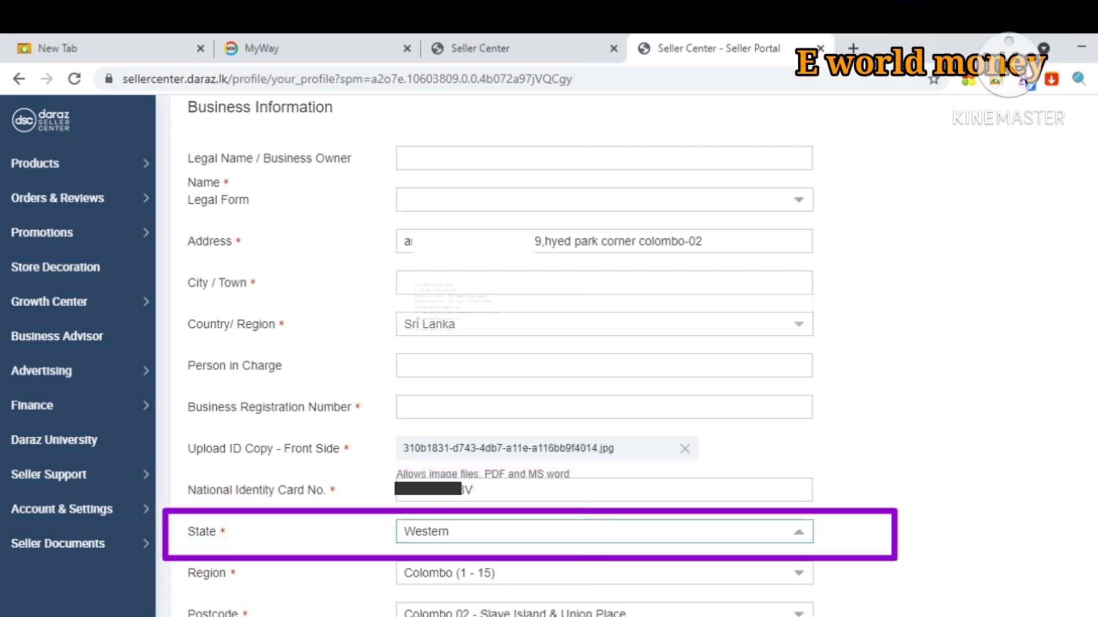
pyautogui.press('Escape')
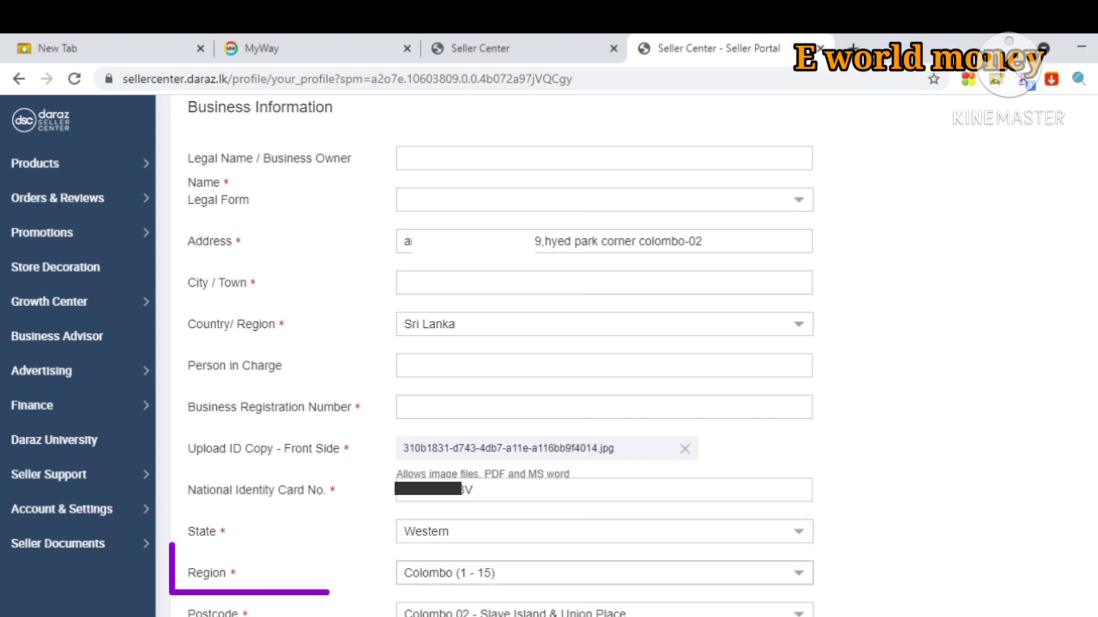
pyautogui.click(604, 573)
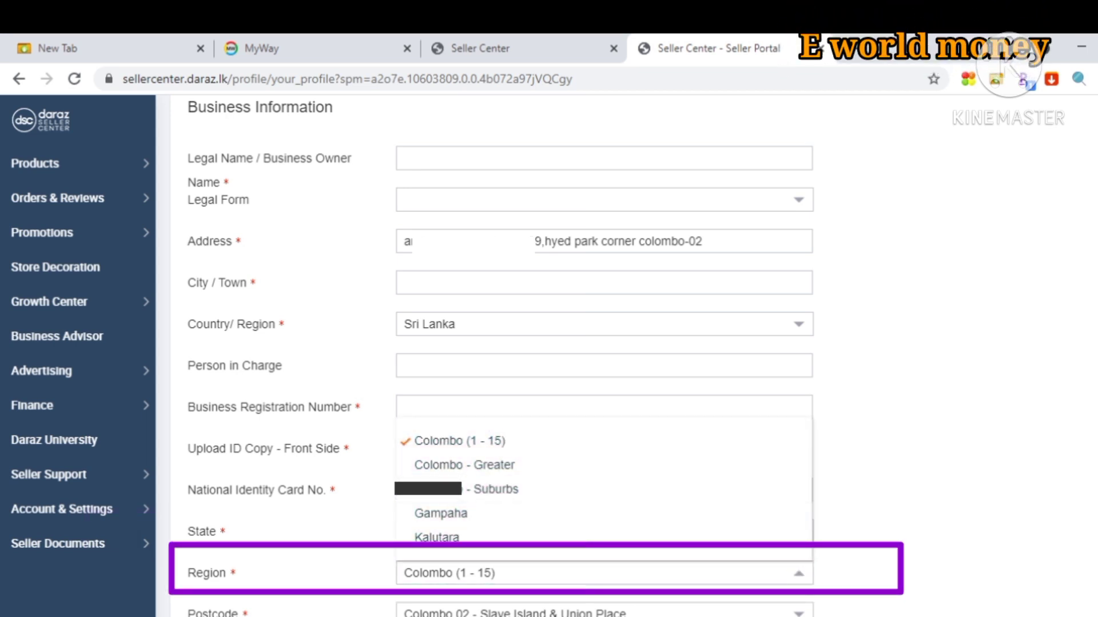
pyautogui.press('Escape')
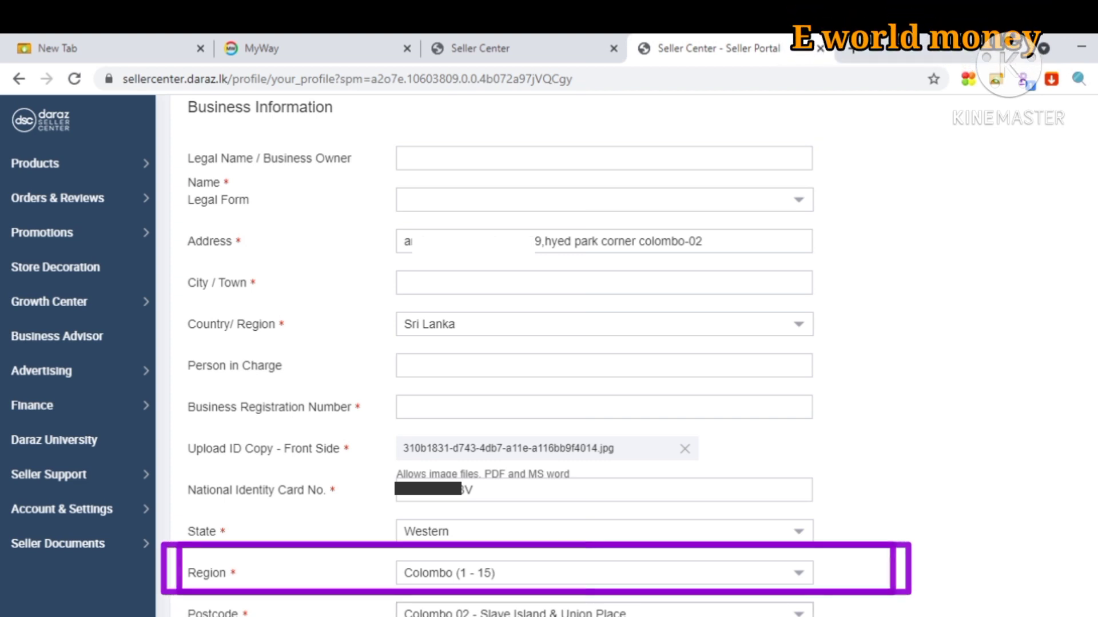
pyautogui.click(604, 612)
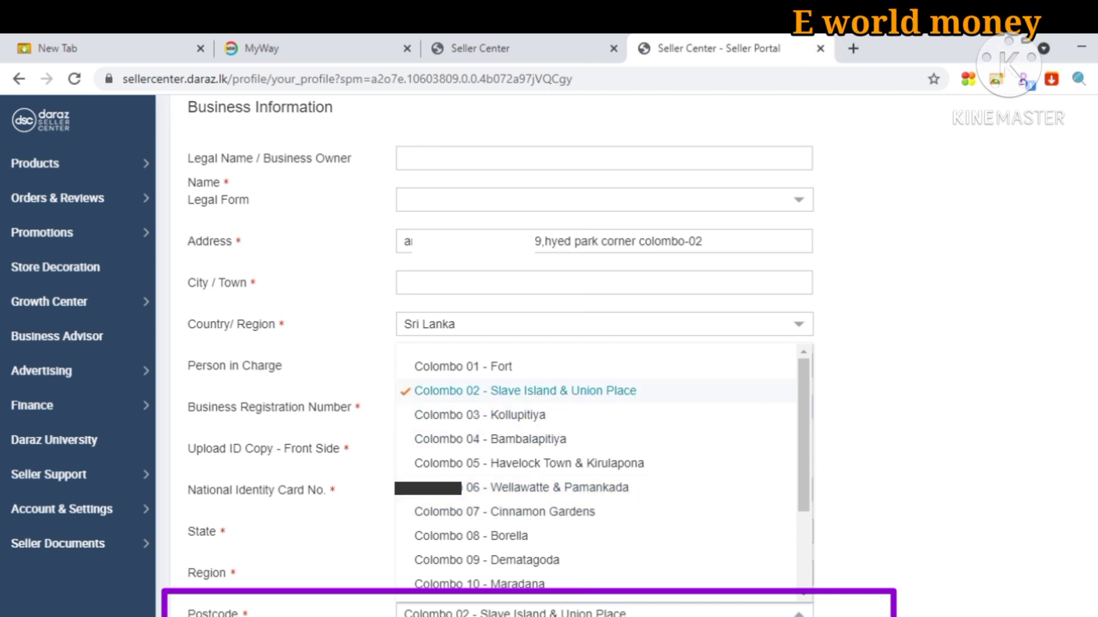
pyautogui.press('Escape')
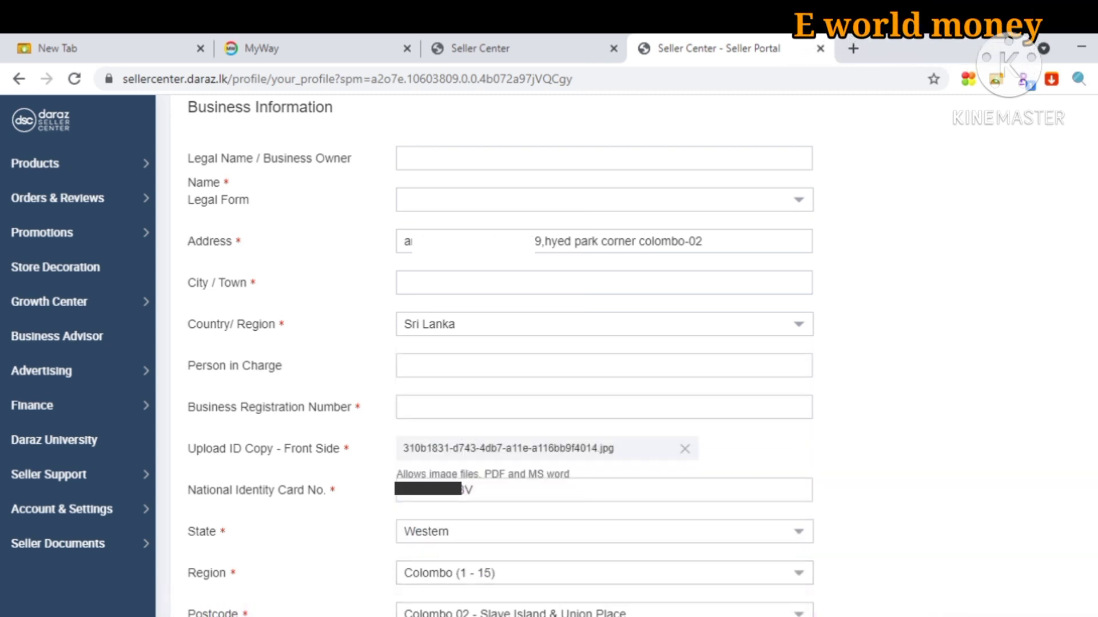
# Review the uploaded ID copies and ID type in the business information, and bring the submit option into view
pyautogui.scroll(-3, 603, 354)
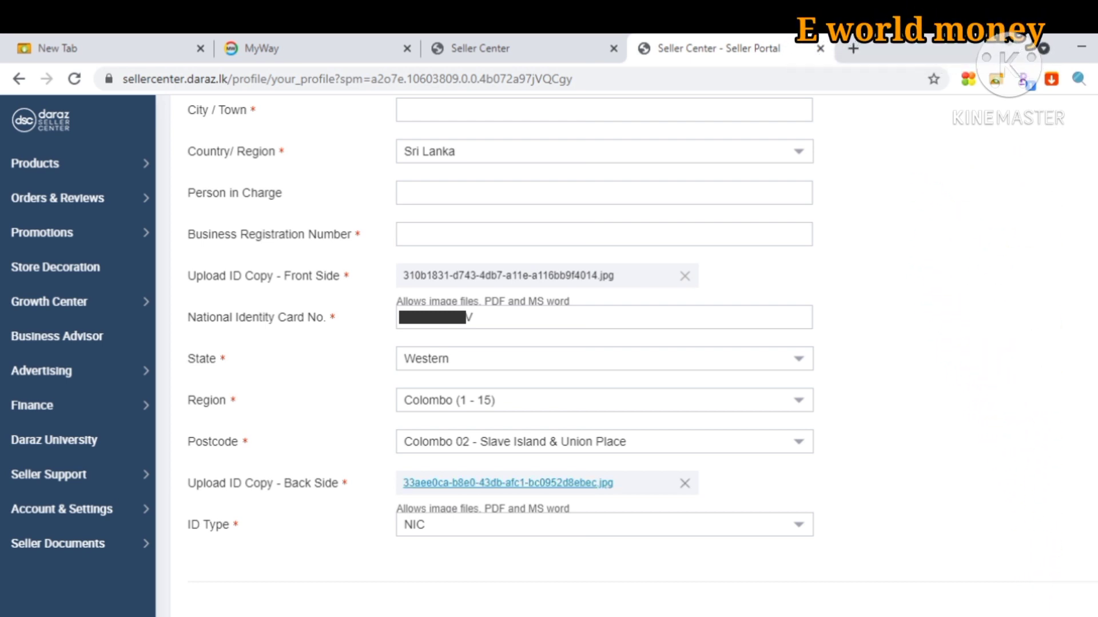
pyautogui.click(503, 483)
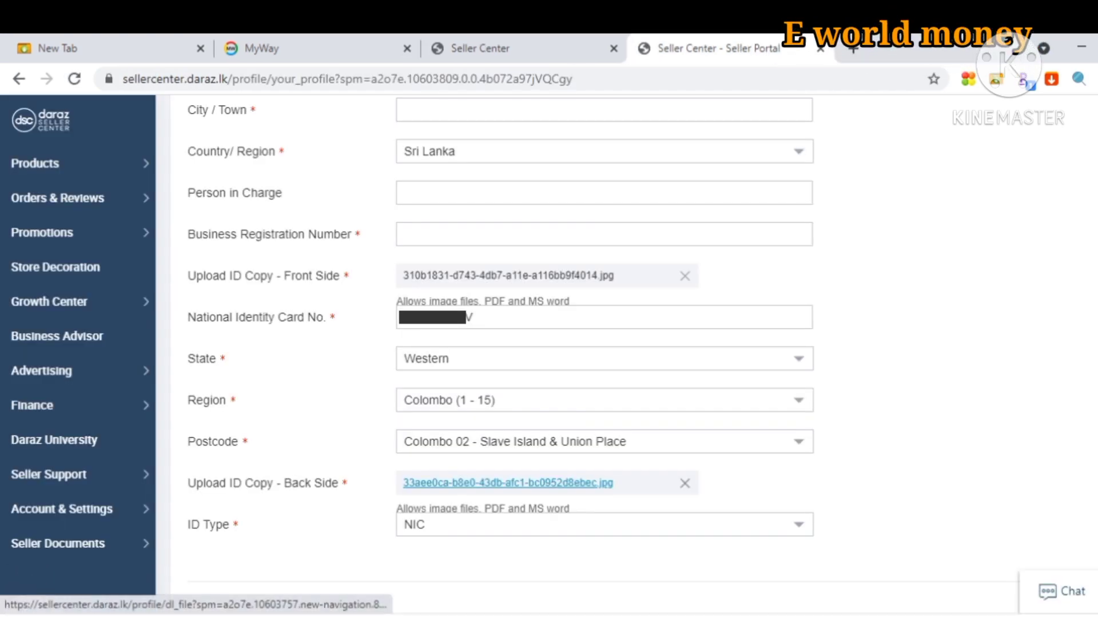
pyautogui.scroll(-2, 504, 483)
pyautogui.moveTo(503, 572); pyautogui.dragTo(553, 572)
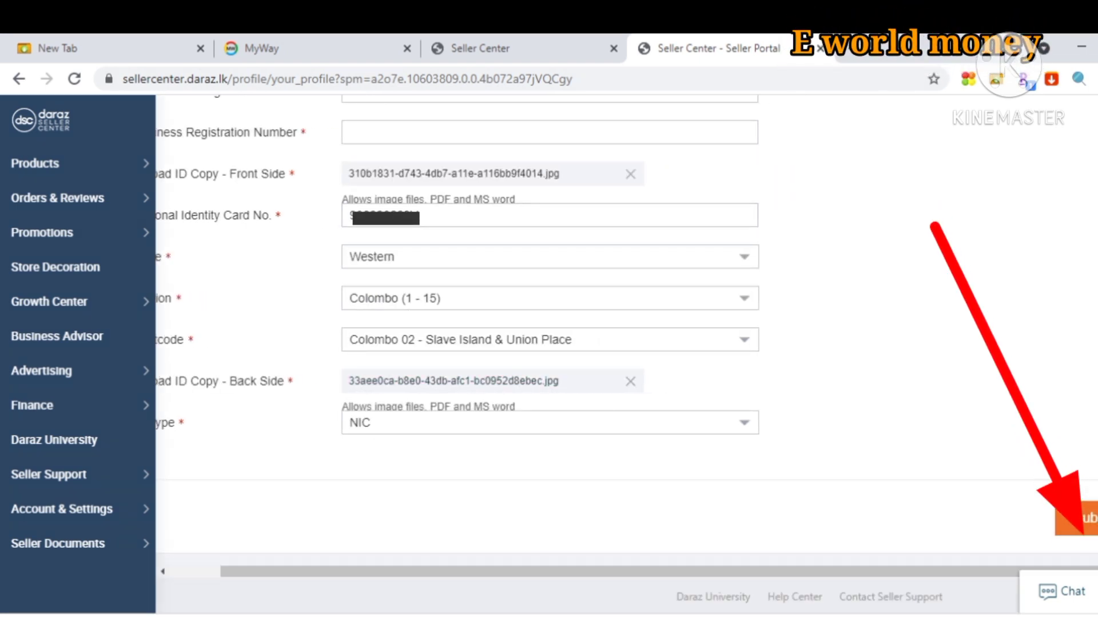
# Open the profile's Bank Account section and review its fields, including the available bank names and the cheque copy upload
pyautogui.scroll(8, 549, 343)
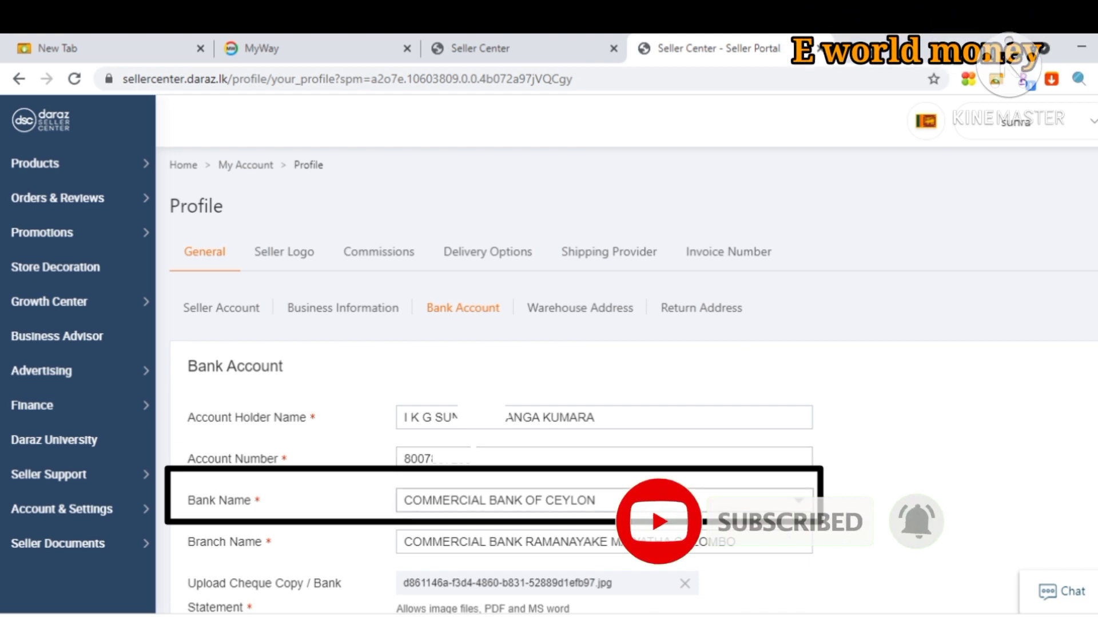
pyautogui.click(604, 500)
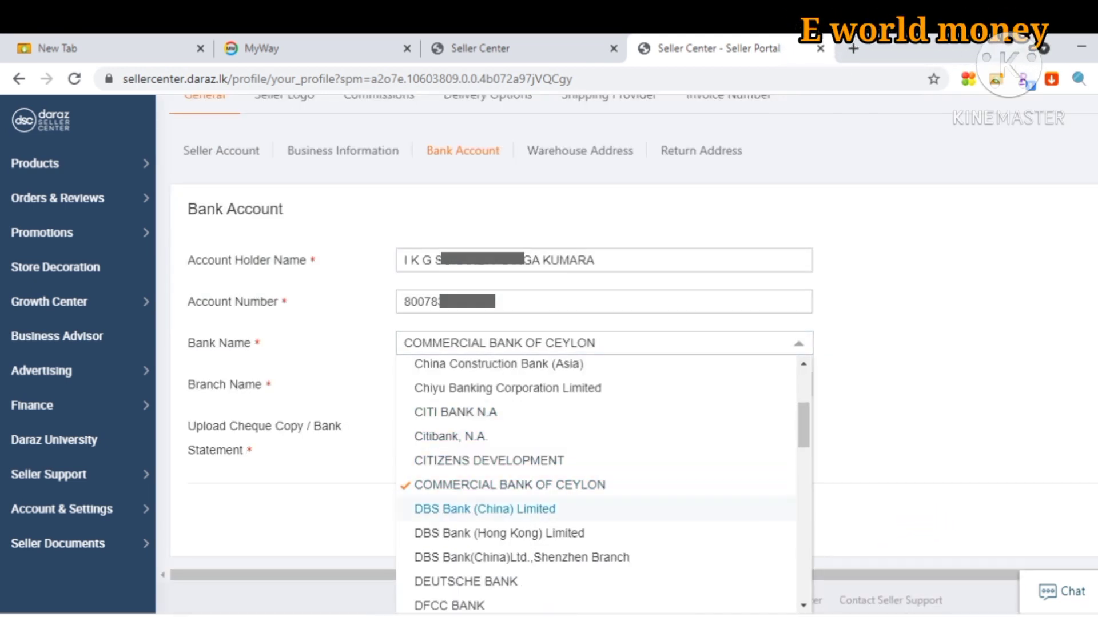
pyautogui.scroll(2, 458, 423)
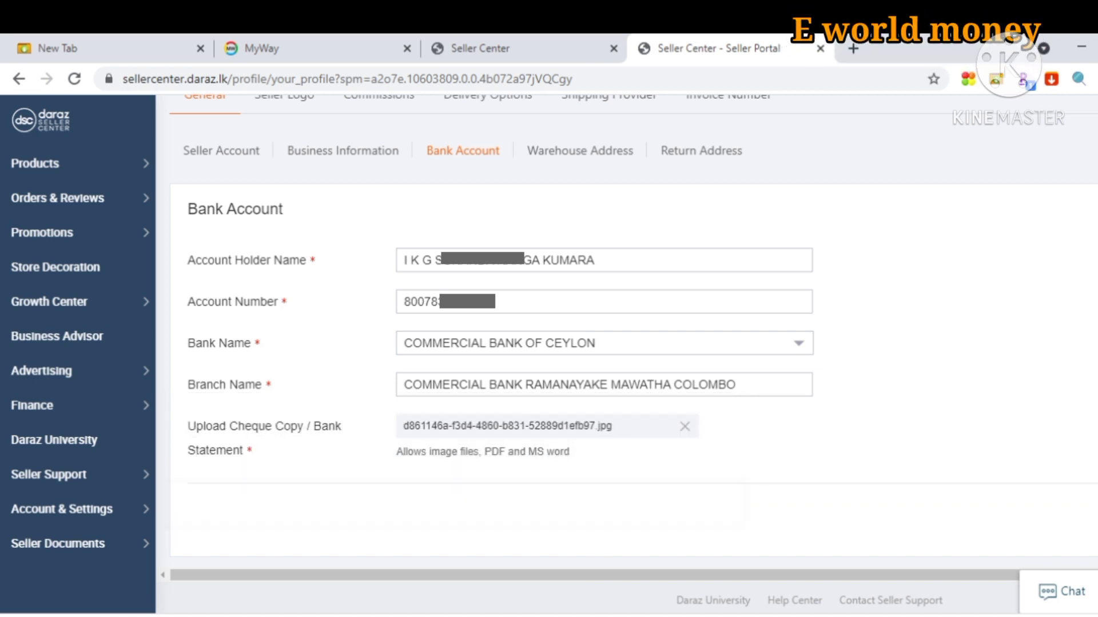
pyautogui.hscroll(1, 627, 366)
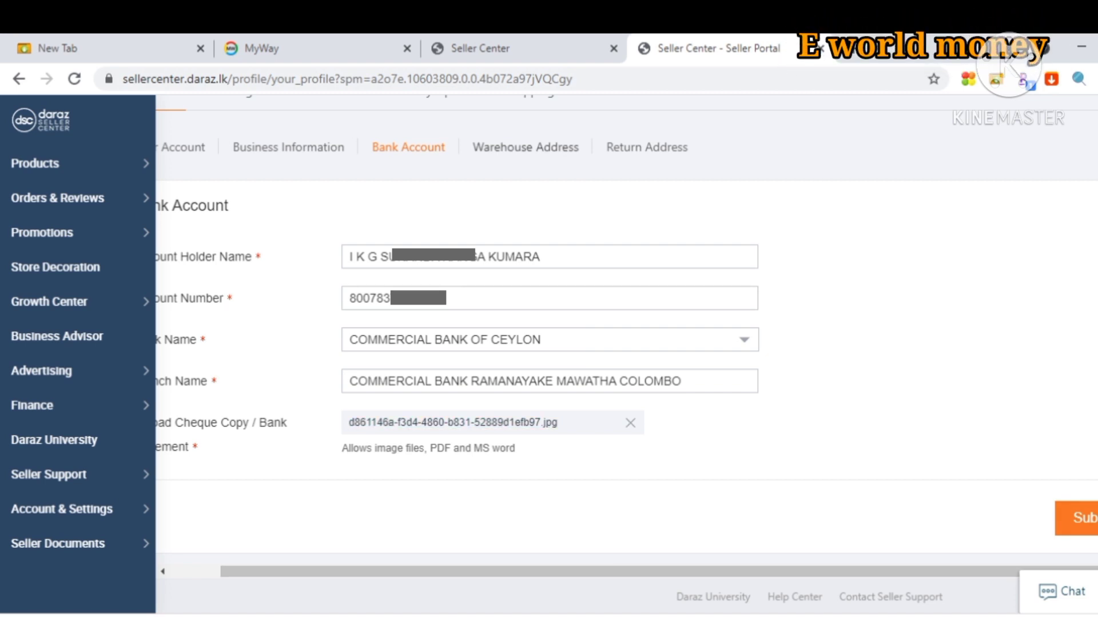
# Open the profile's Warehouse Address section, correct the contact name's spacing, and review the phone number and city fields
pyautogui.click(524, 147)
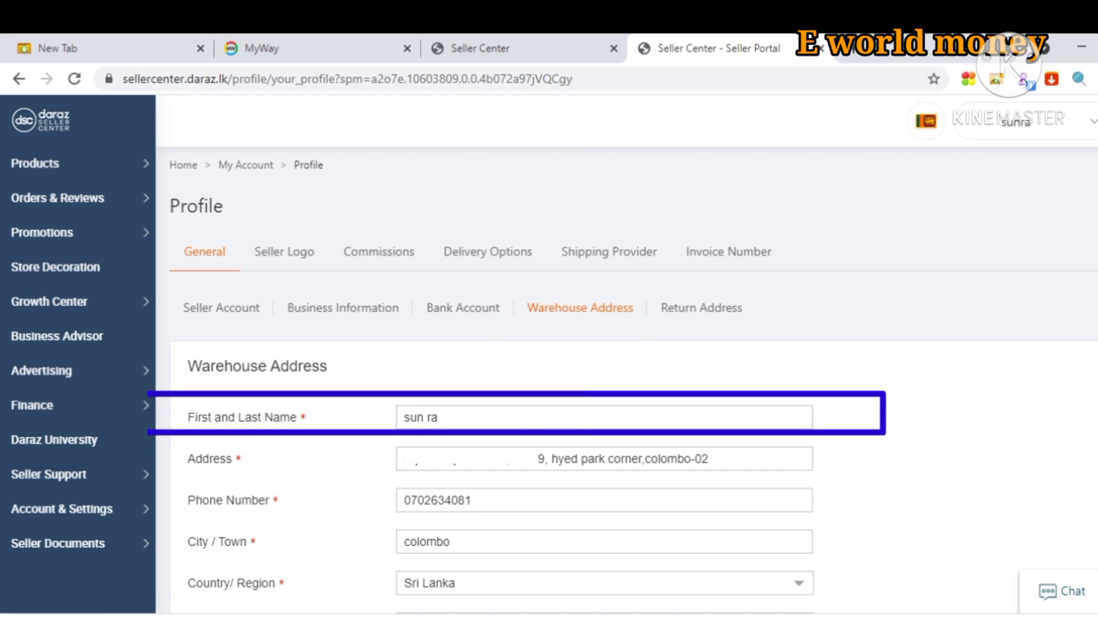
pyautogui.click(432, 418)
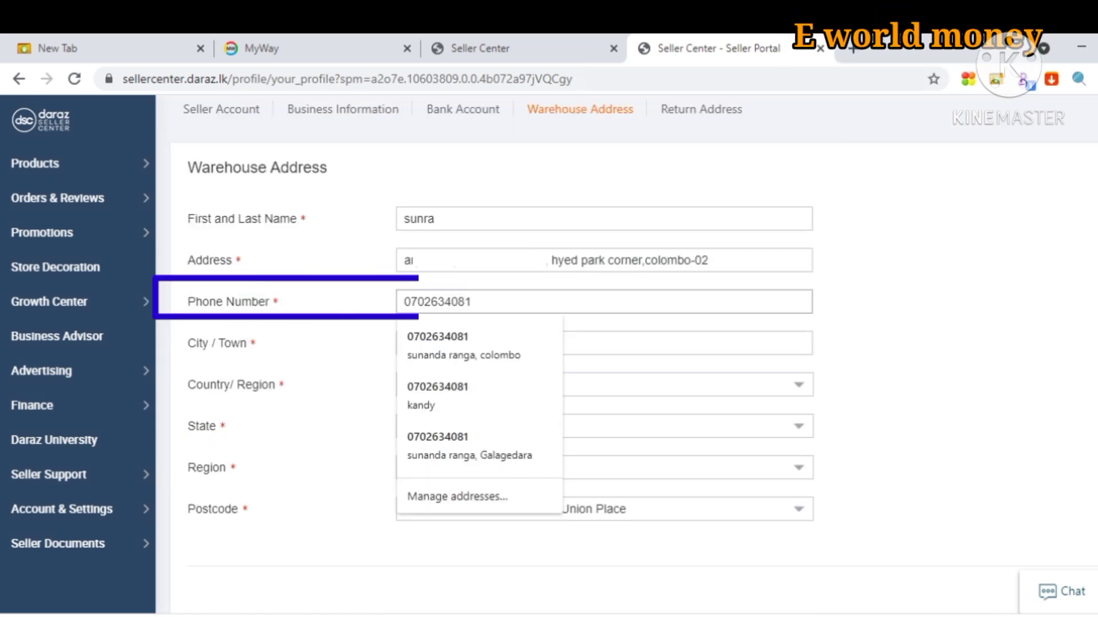
pyautogui.press('Escape')
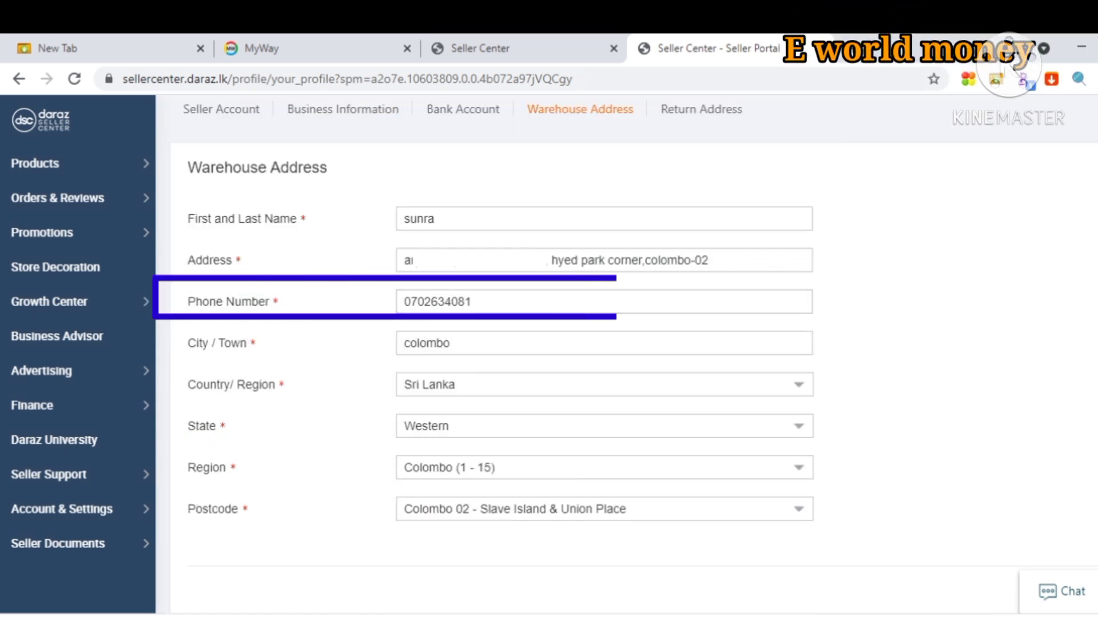
pyautogui.click(449, 343)
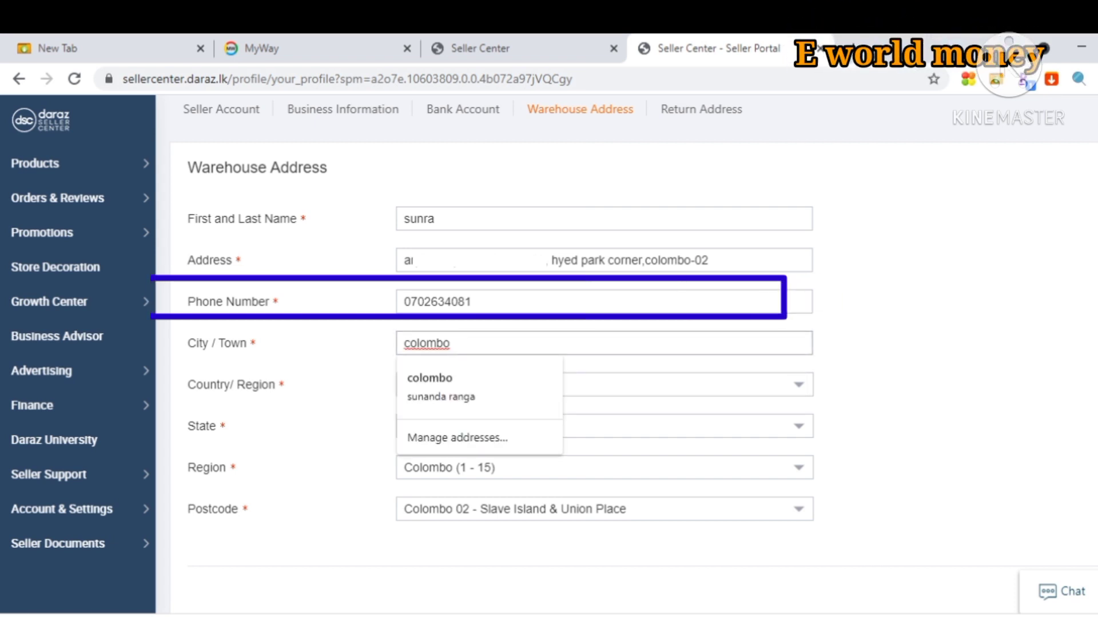
pyautogui.press('Tab')
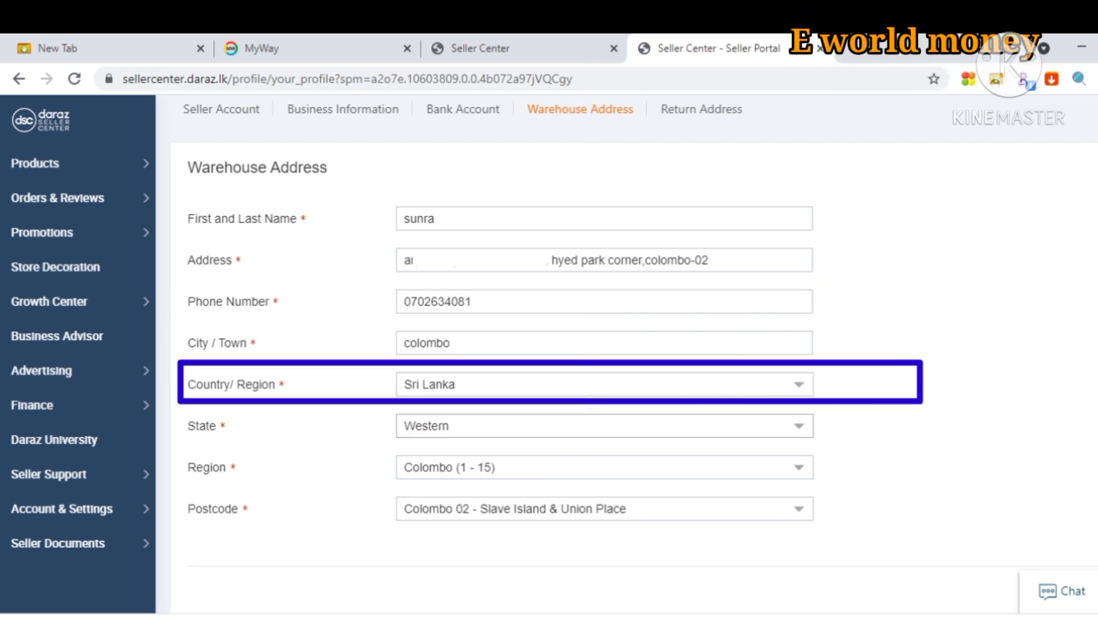
# Check the State, Region and Postcode choices of the warehouse address, keep the current selections, and submit the form
pyautogui.click(603, 426)
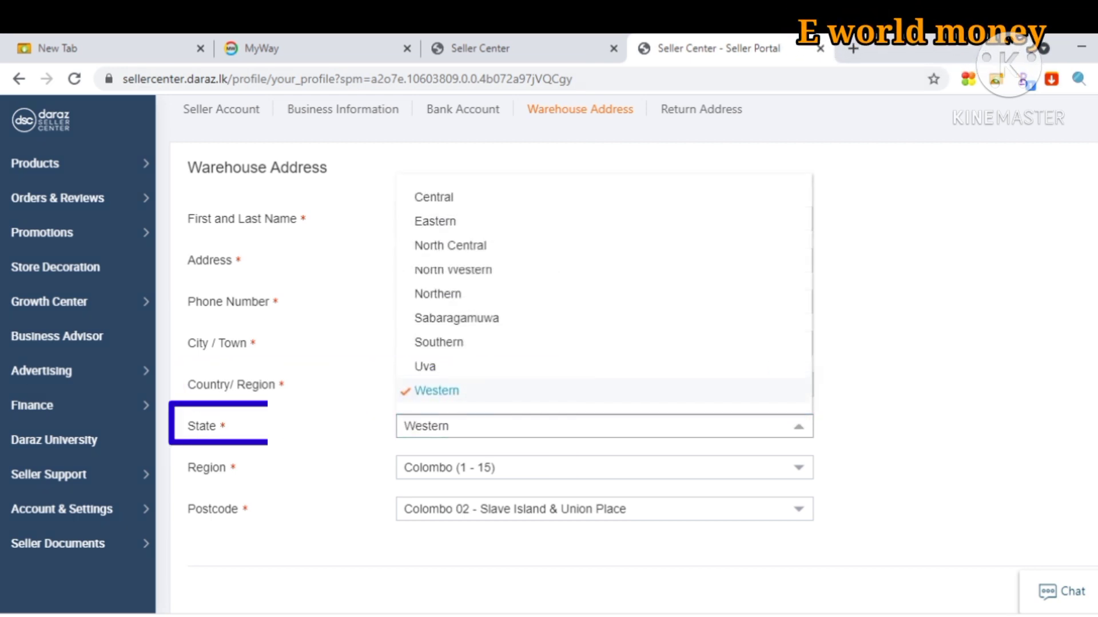
pyautogui.press('Escape')
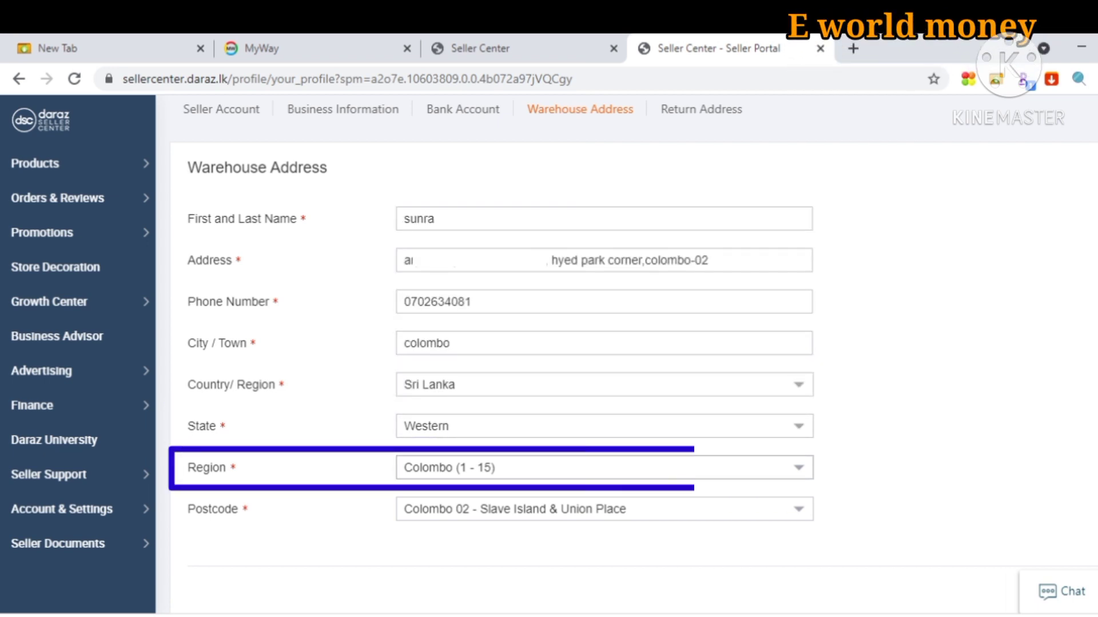
pyautogui.click(604, 468)
pyautogui.press('Down')
pyautogui.press('Down')
pyautogui.press('Down')
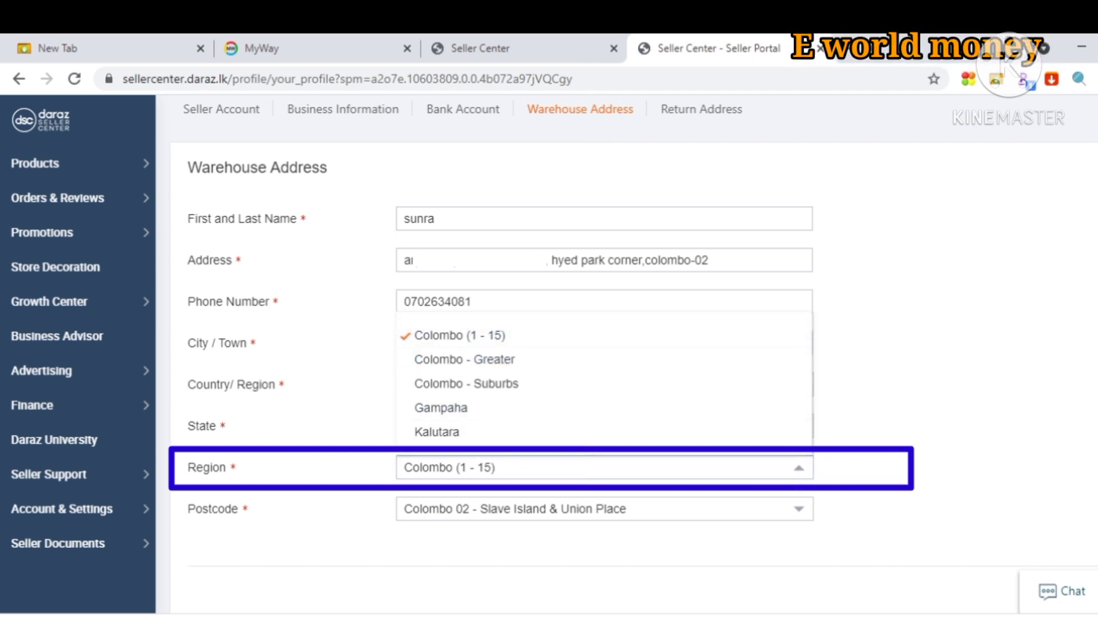
pyautogui.press('Escape')
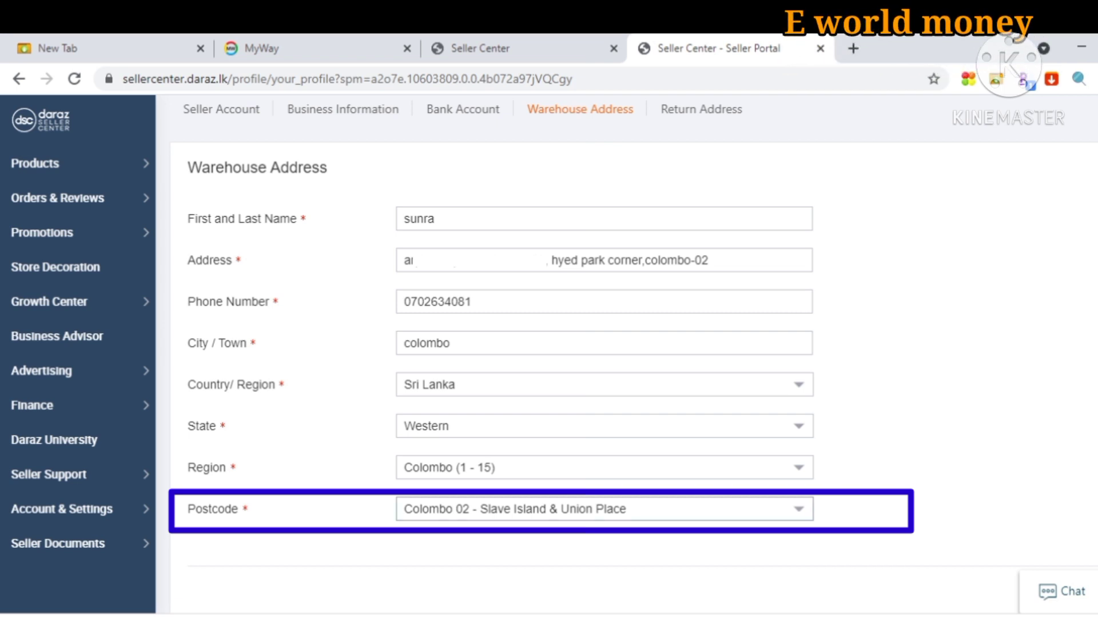
pyautogui.click(514, 509)
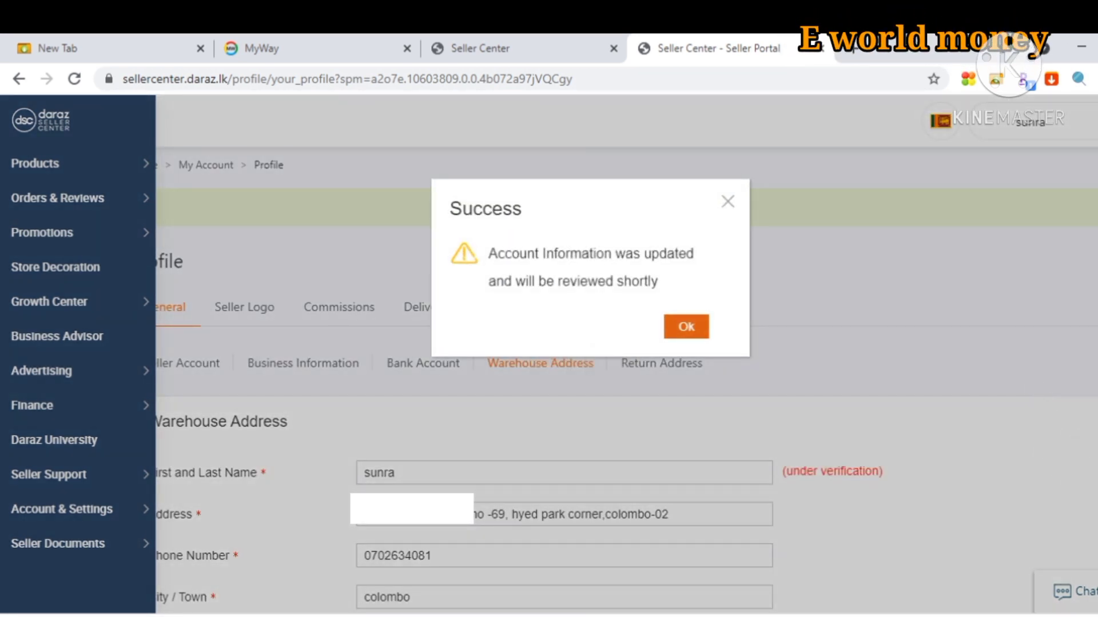
# Translate the page into Sinhala to read the submission message, and switch it back to English
pyautogui.rightClick(905, 264)
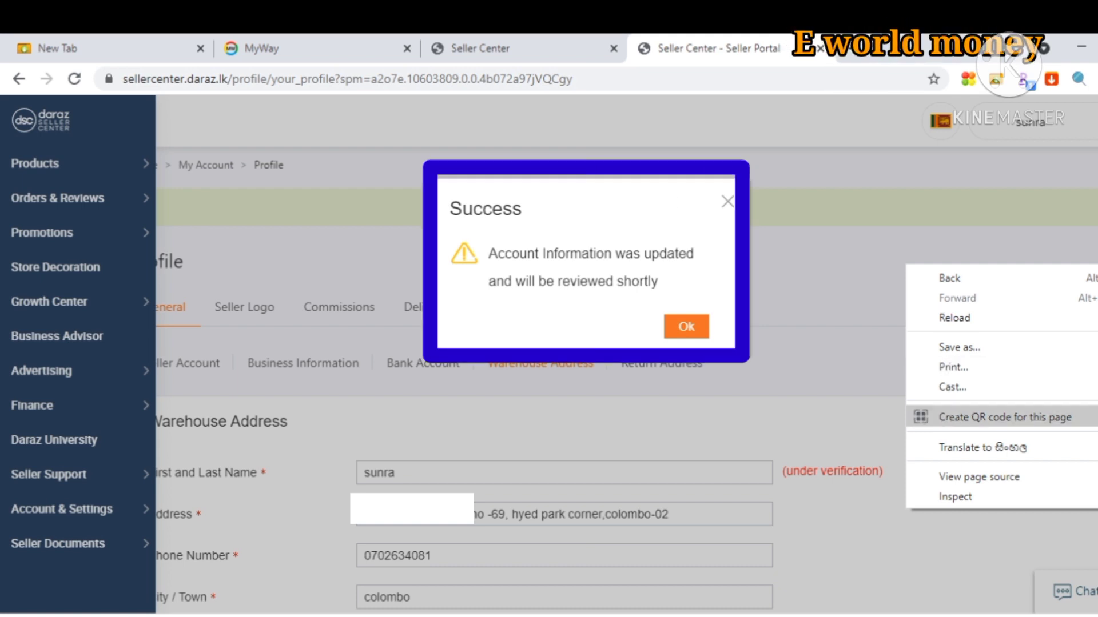
pyautogui.click(982, 447)
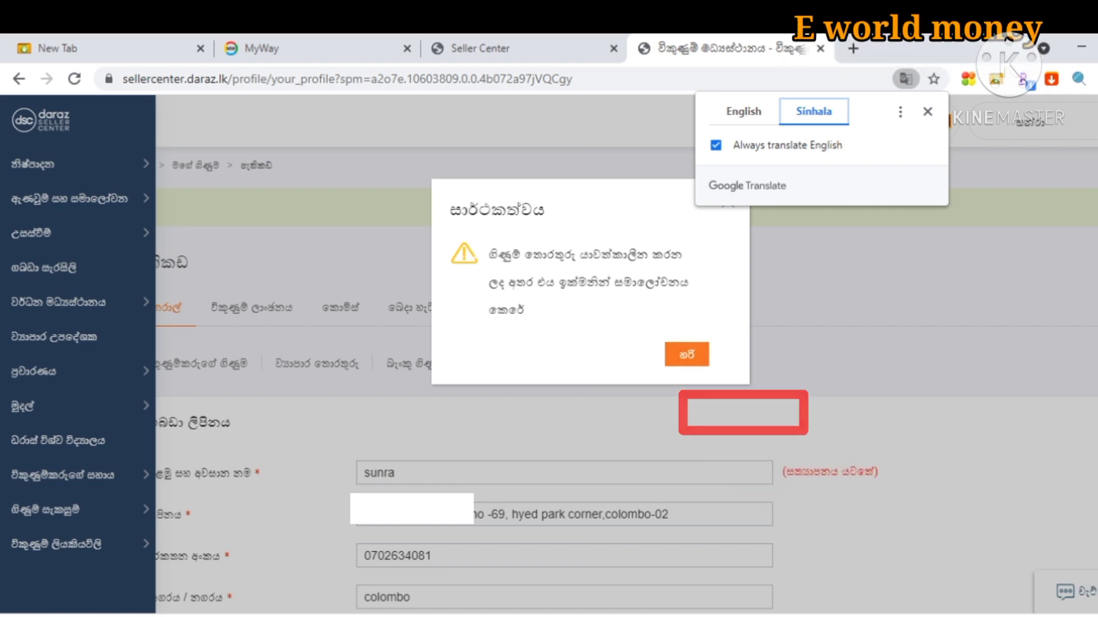
pyautogui.click(743, 111)
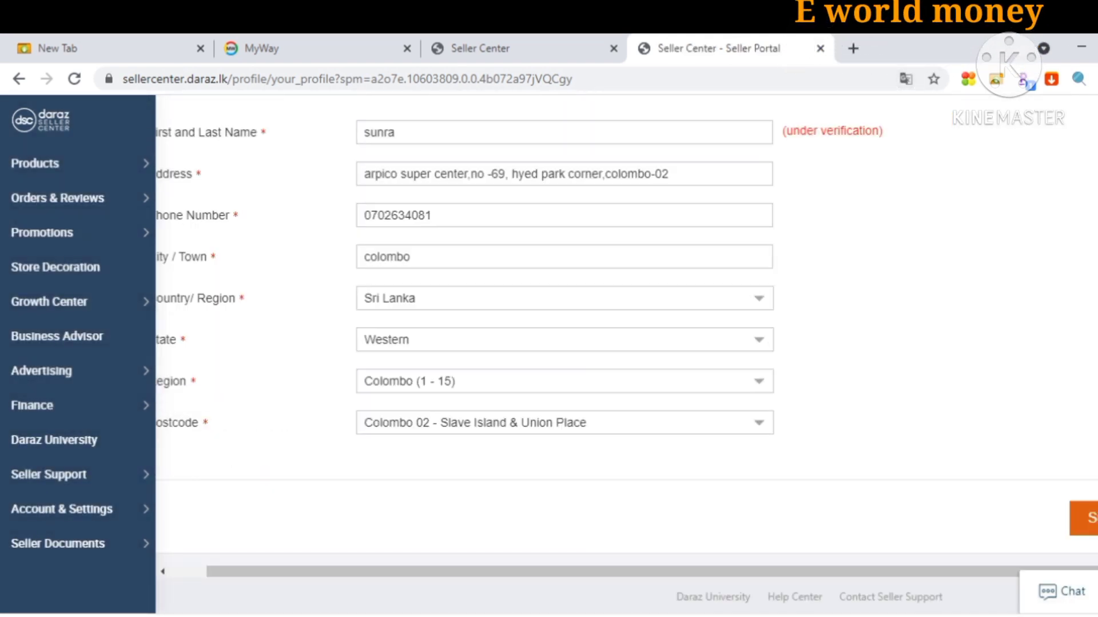
# Open the profile's Return Address section and review its contact, address, city and country fields
pyautogui.scroll(4, 626, 354)
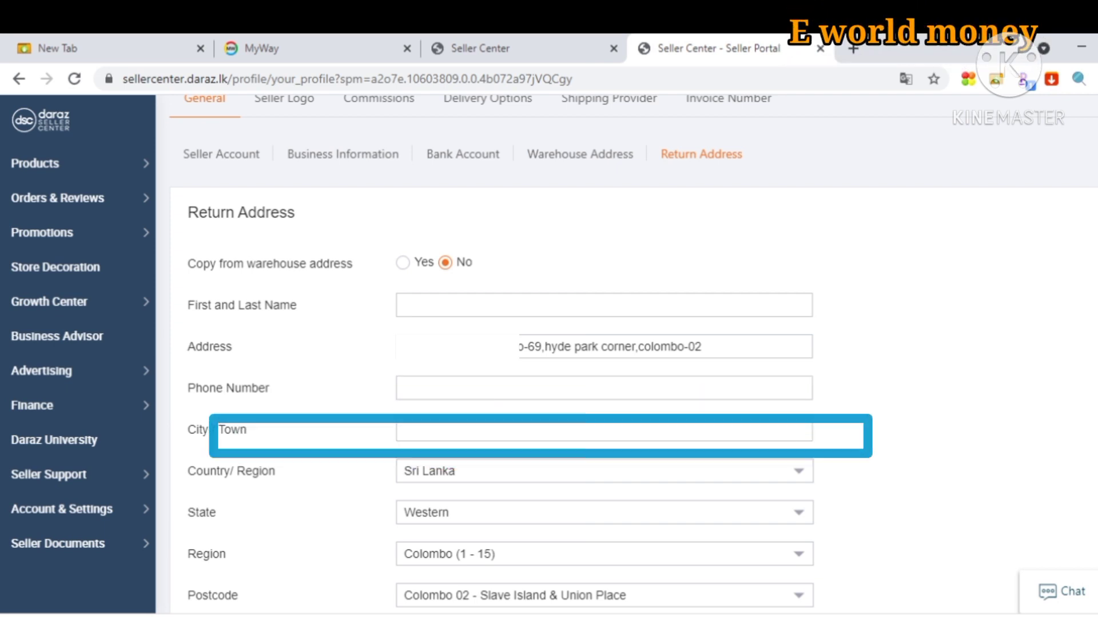
pyautogui.scroll(-3, 629, 343)
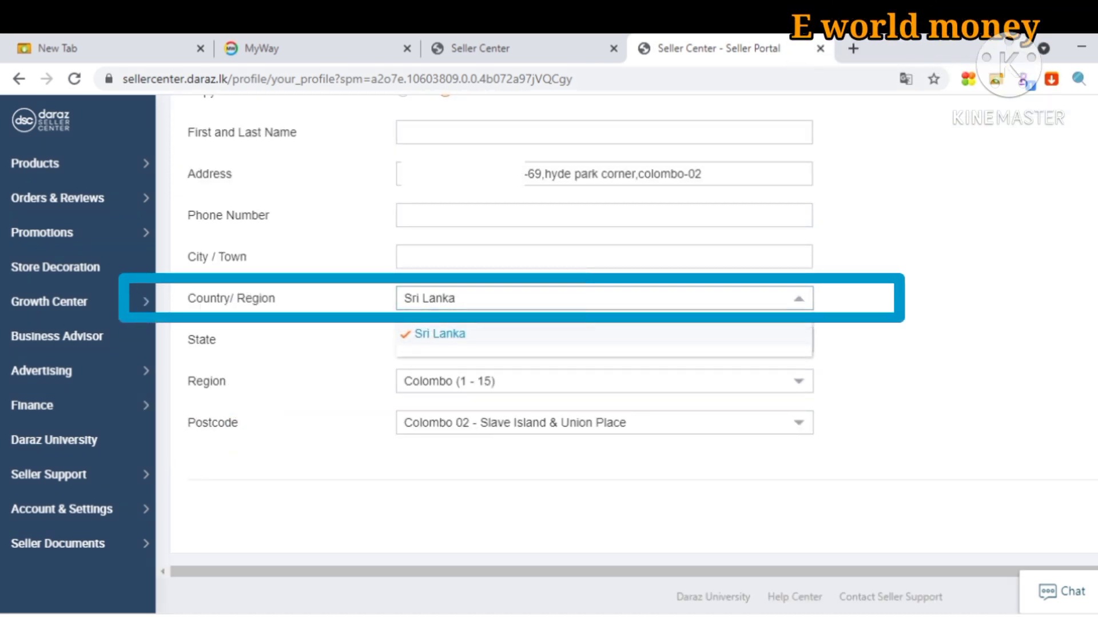
pyautogui.press('Escape')
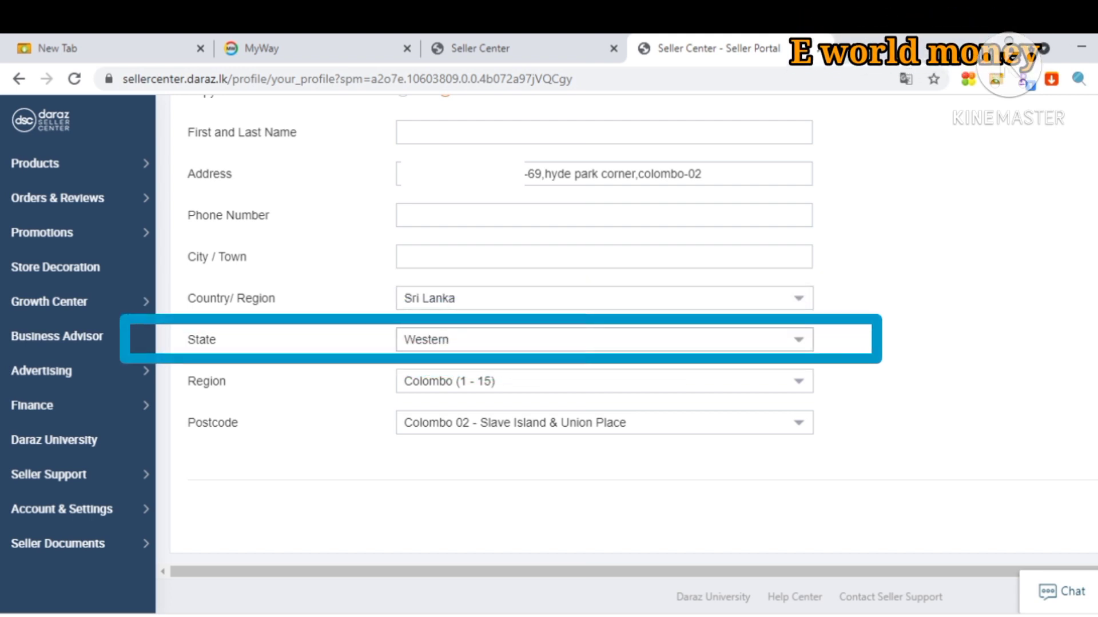
# Look through the available State, Region and Postcode choices for the return address without changing them
pyautogui.click(603, 339)
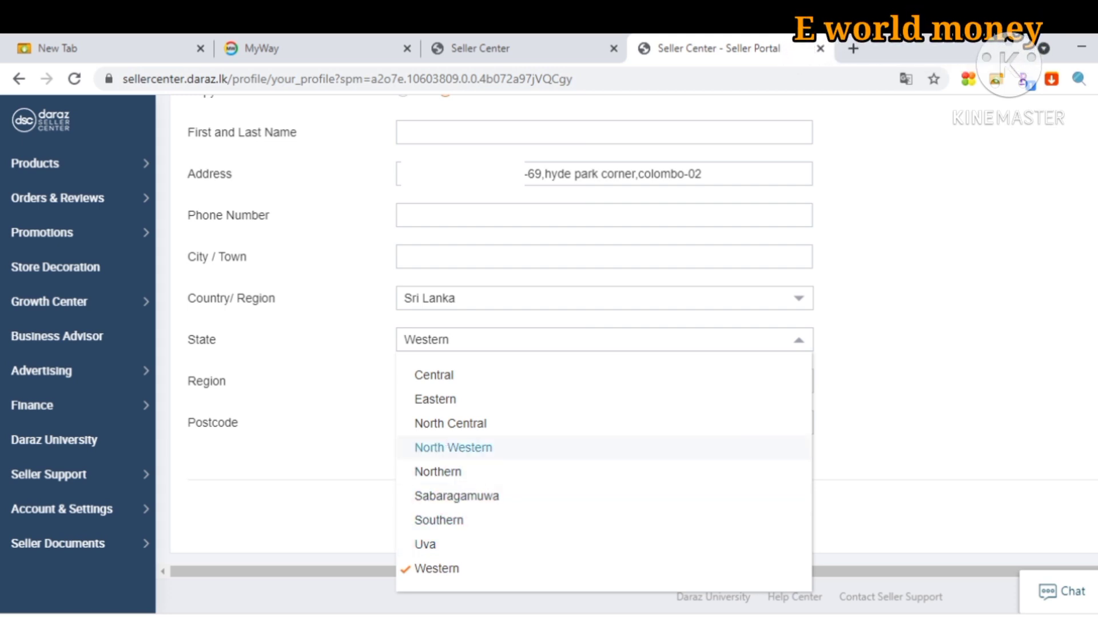
pyautogui.press('Escape')
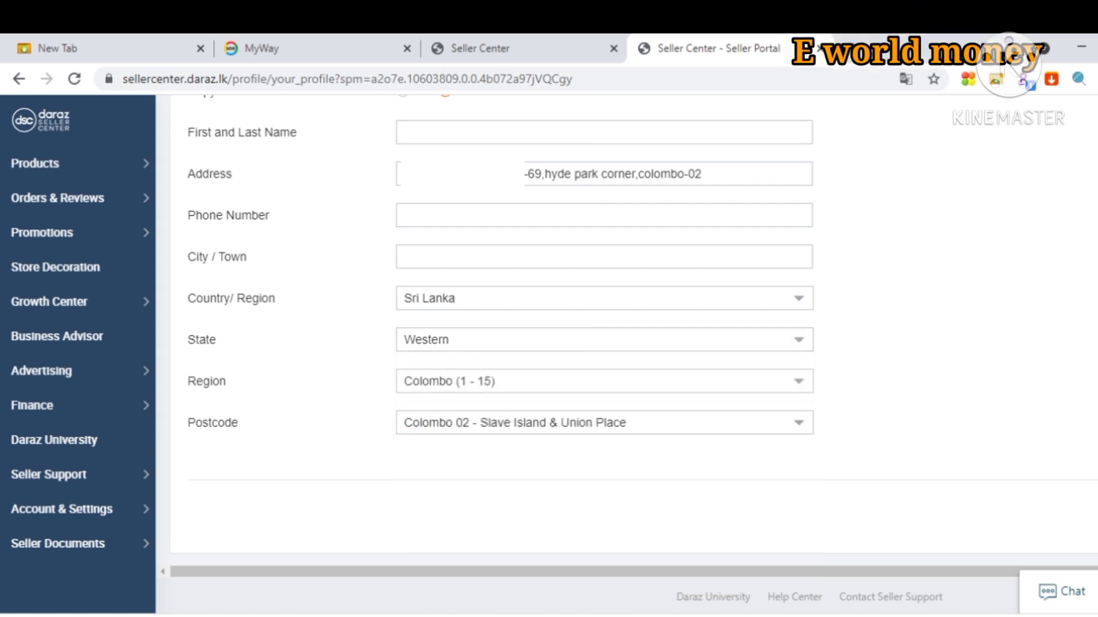
pyautogui.click(604, 381)
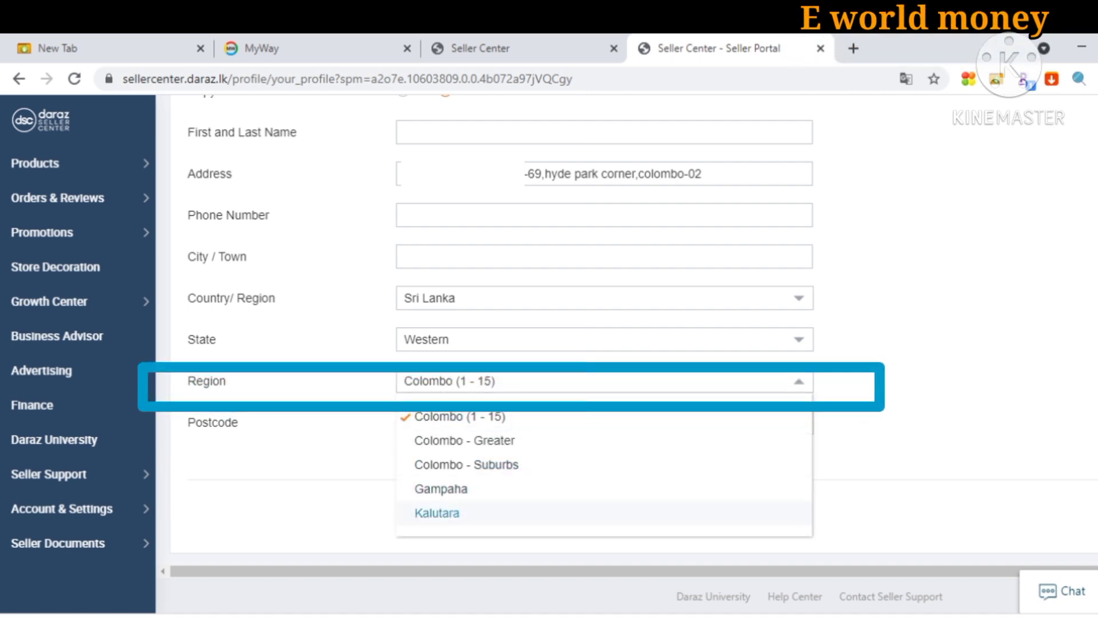
pyautogui.press('Escape')
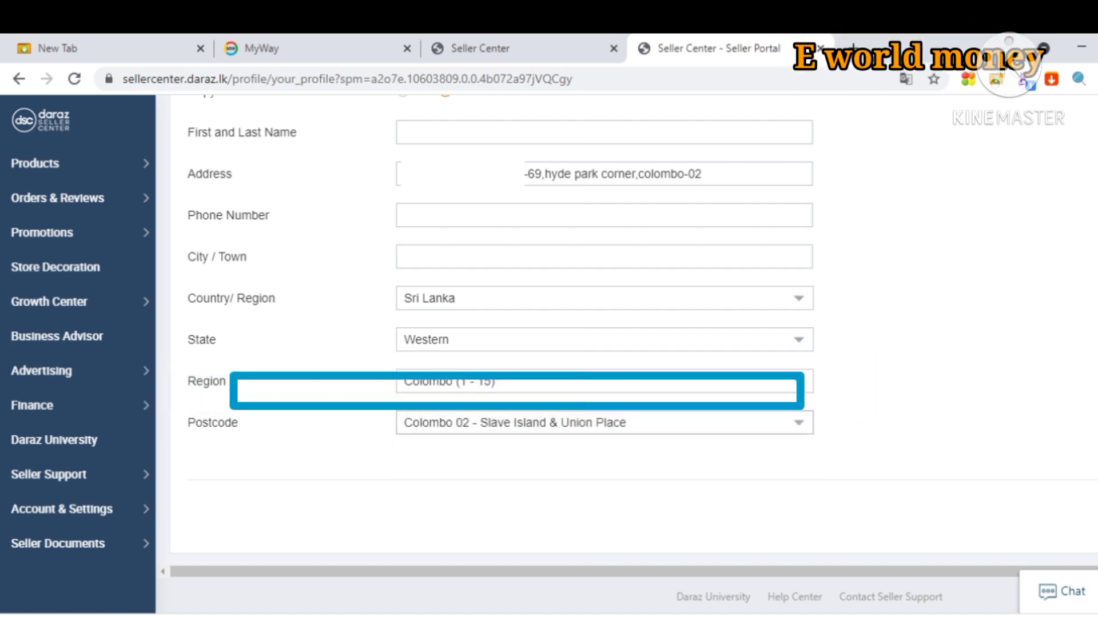
pyautogui.click(604, 423)
pyautogui.scroll(-1, 604, 350)
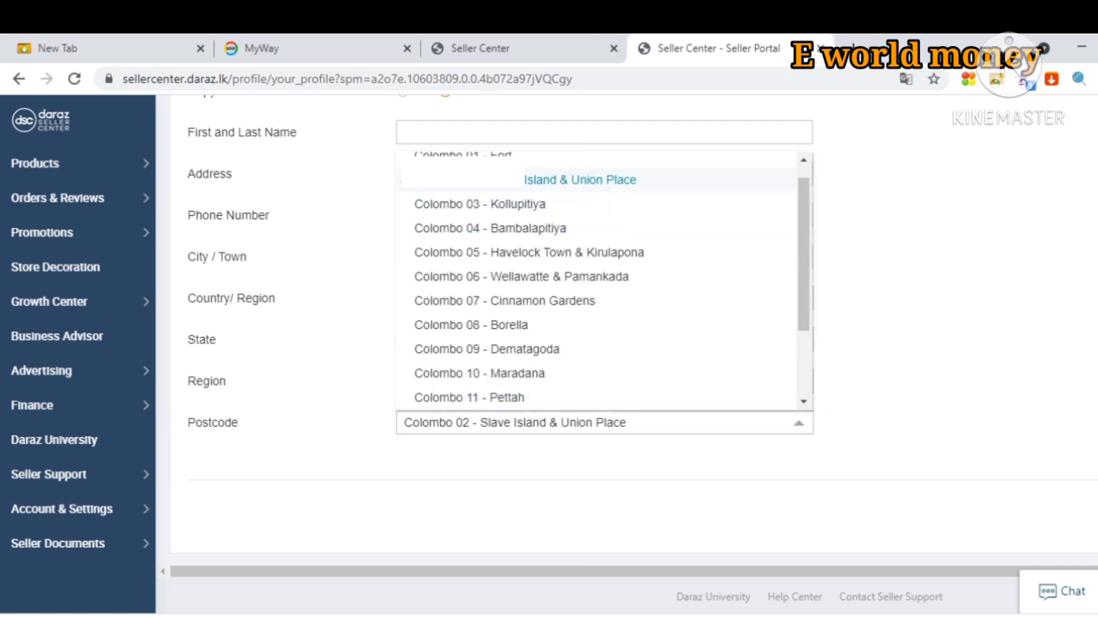
pyautogui.press('Escape')
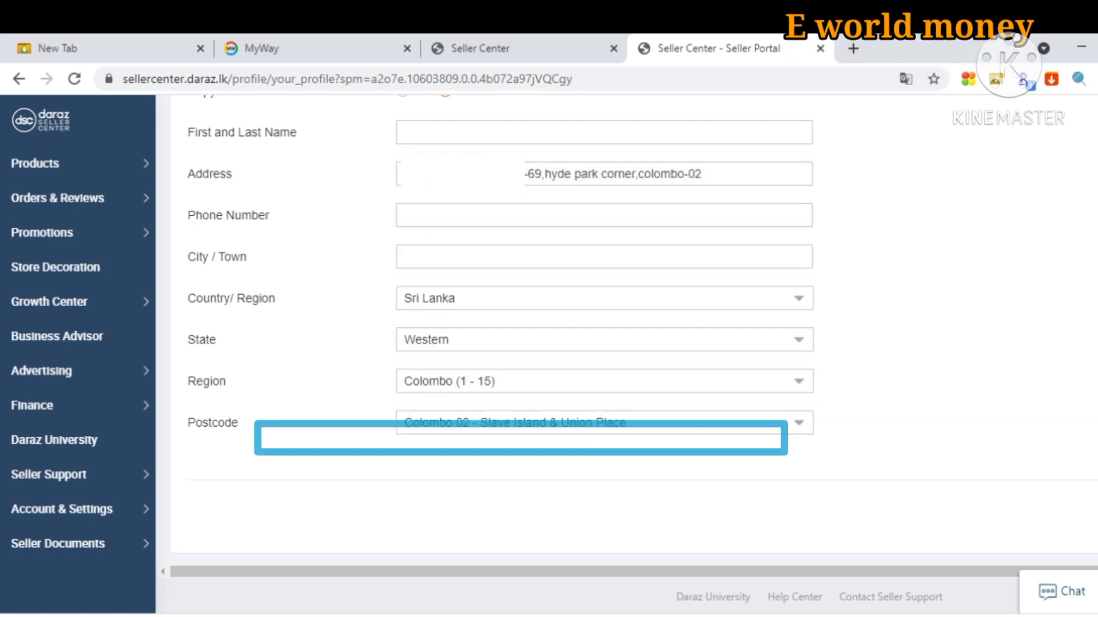
# Review the return address form from the option to copy the warehouse address down to the submit option
pyautogui.hscroll(2, 572, 343)
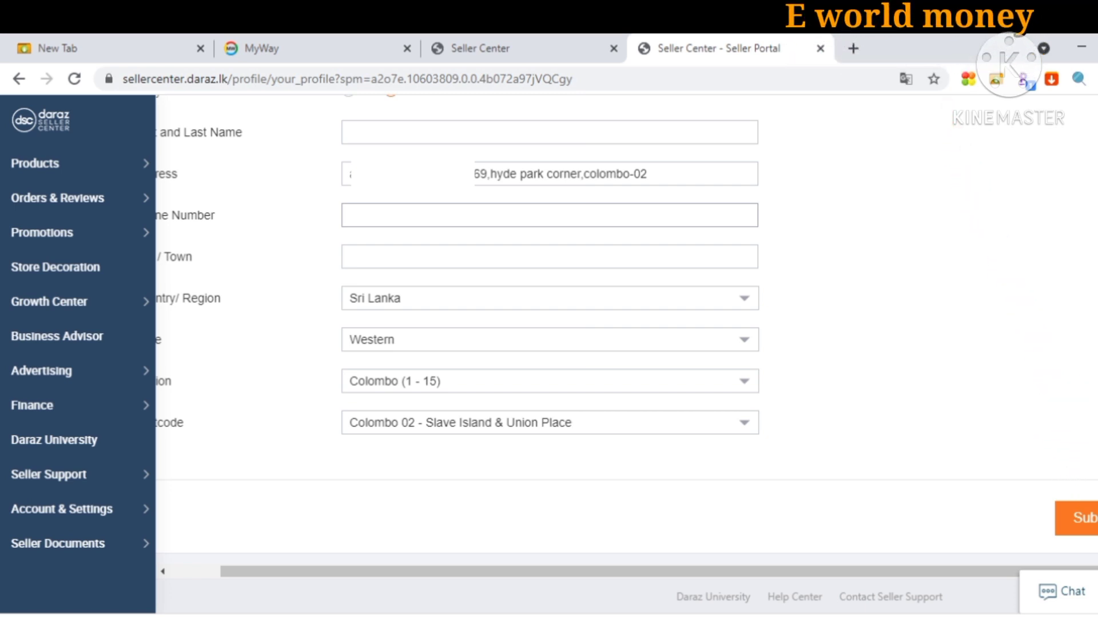
pyautogui.scroll(2, 626, 351)
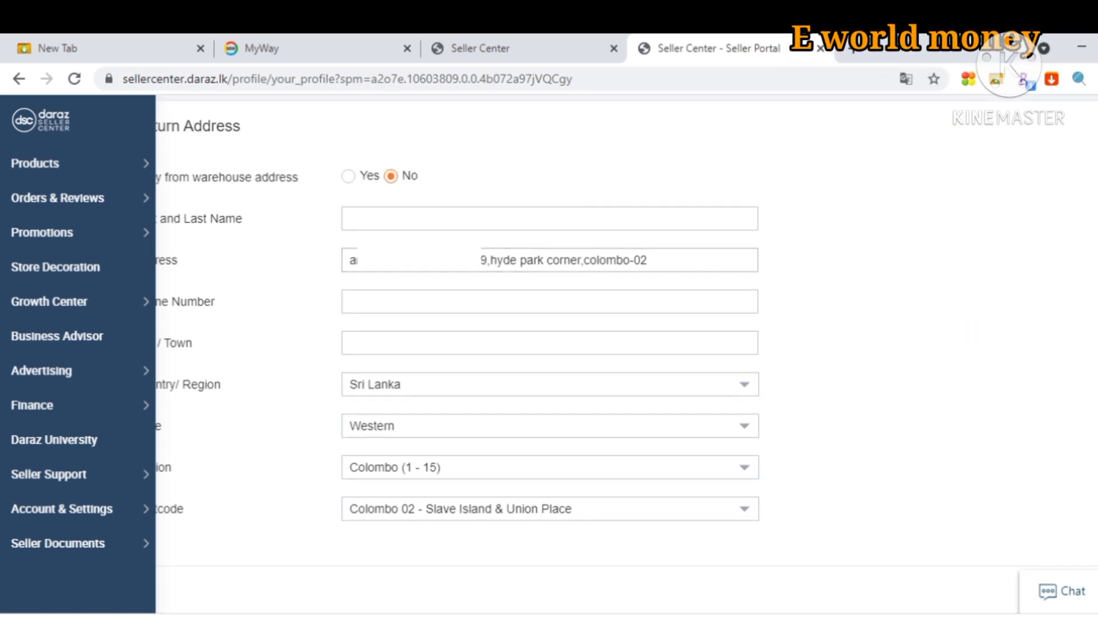
pyautogui.scroll(-2, 626, 352)
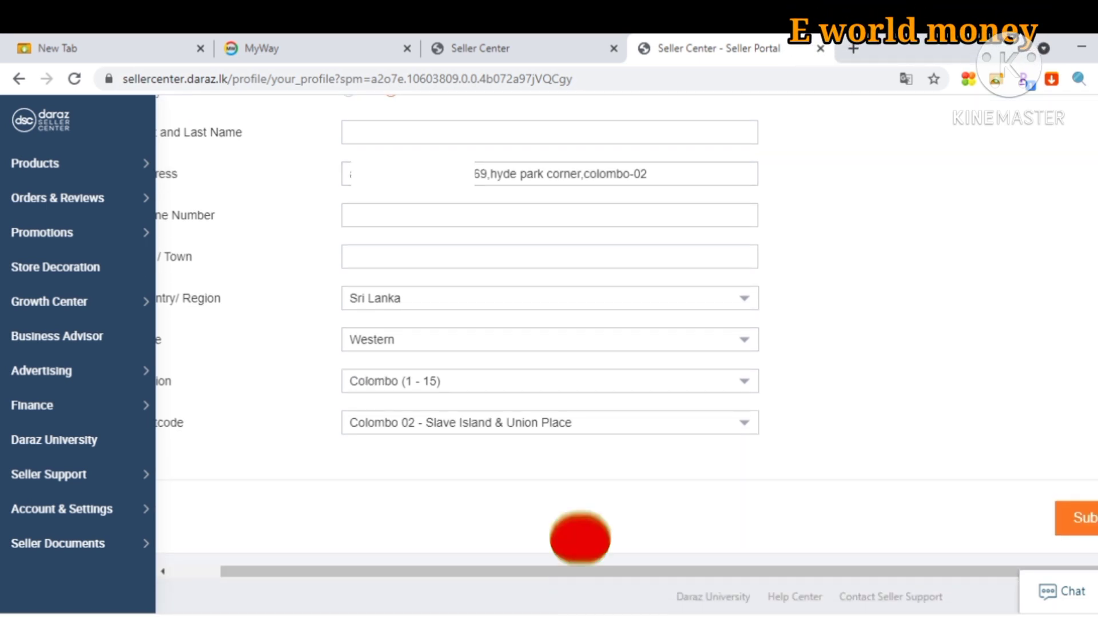